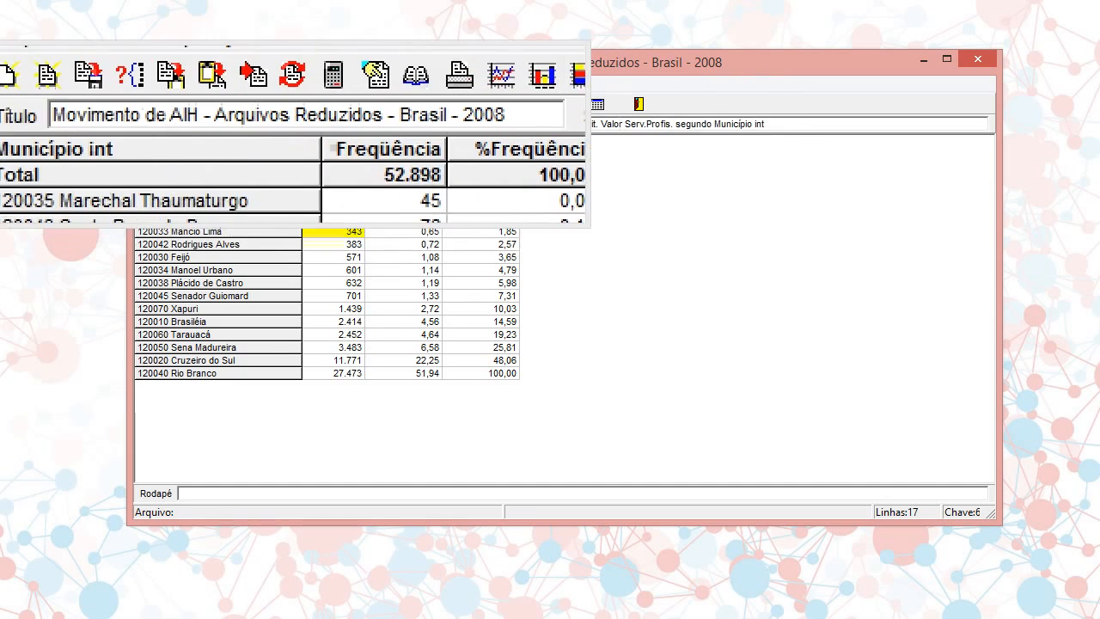
left_click(234, 87)
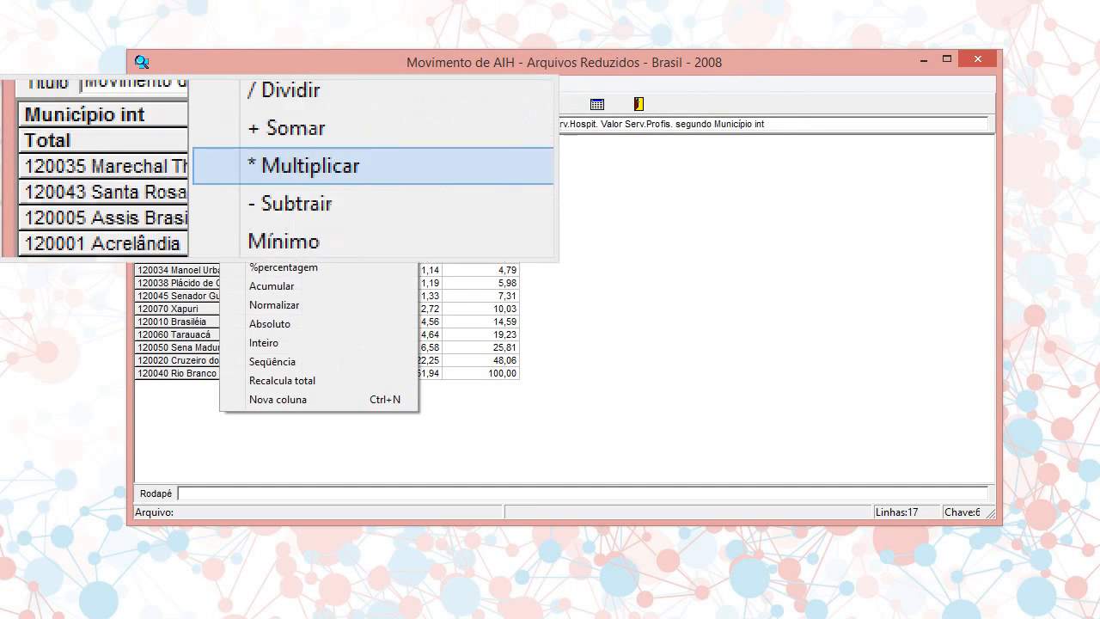
left_click(532, 228)
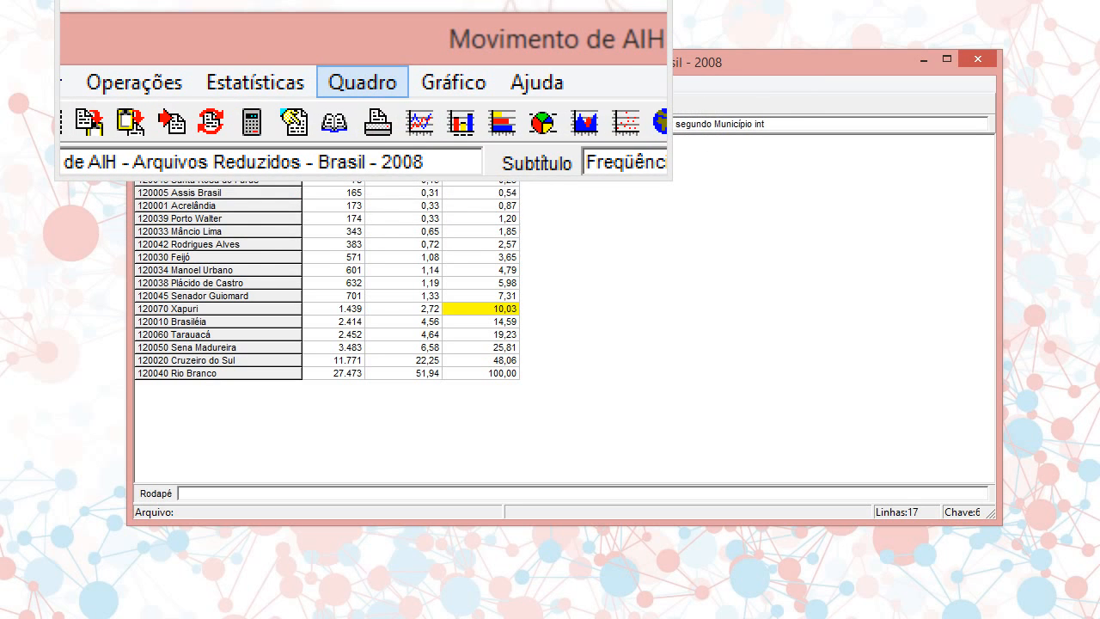
Start suppressing/aggregating table rows, using A.%Freqüência as the comparison column
left_click(362, 84)
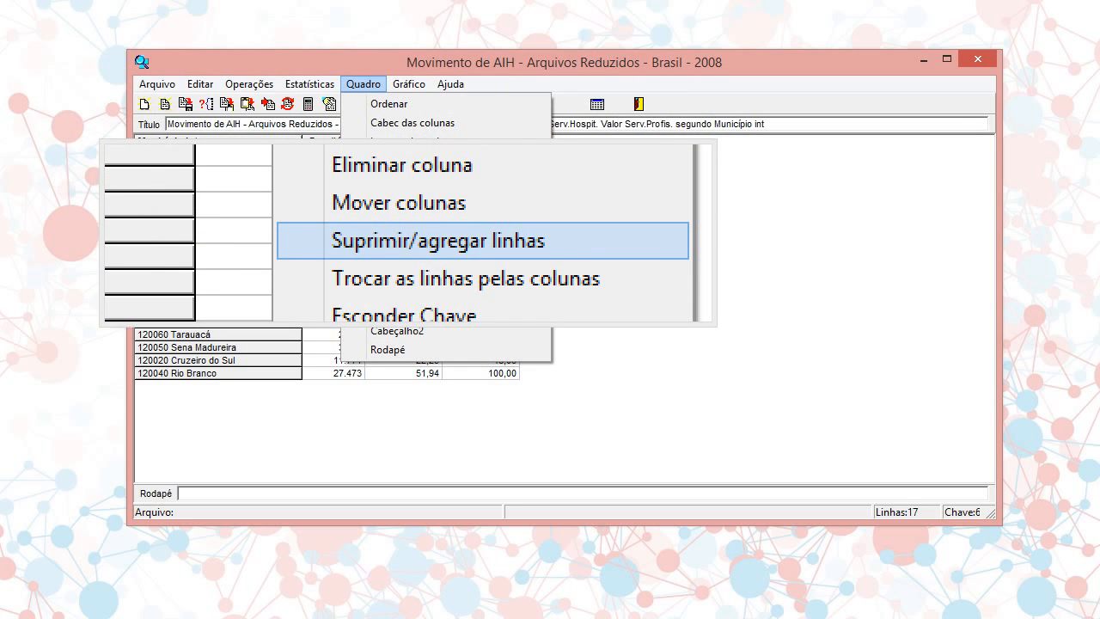
left_click(408, 235)
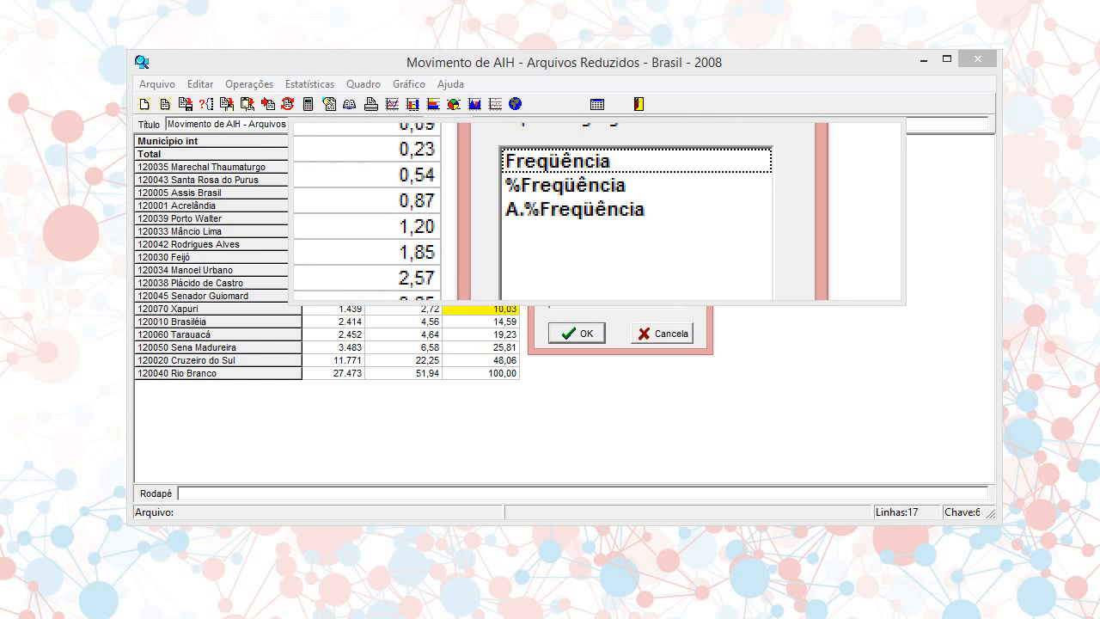
left_click(584, 210)
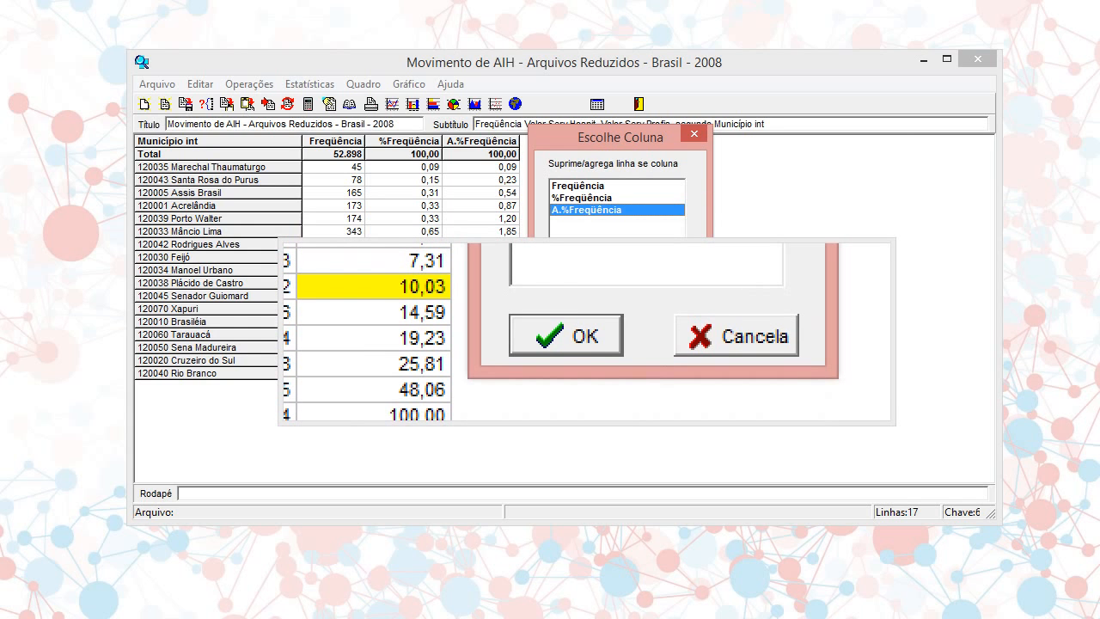
left_click(586, 332)
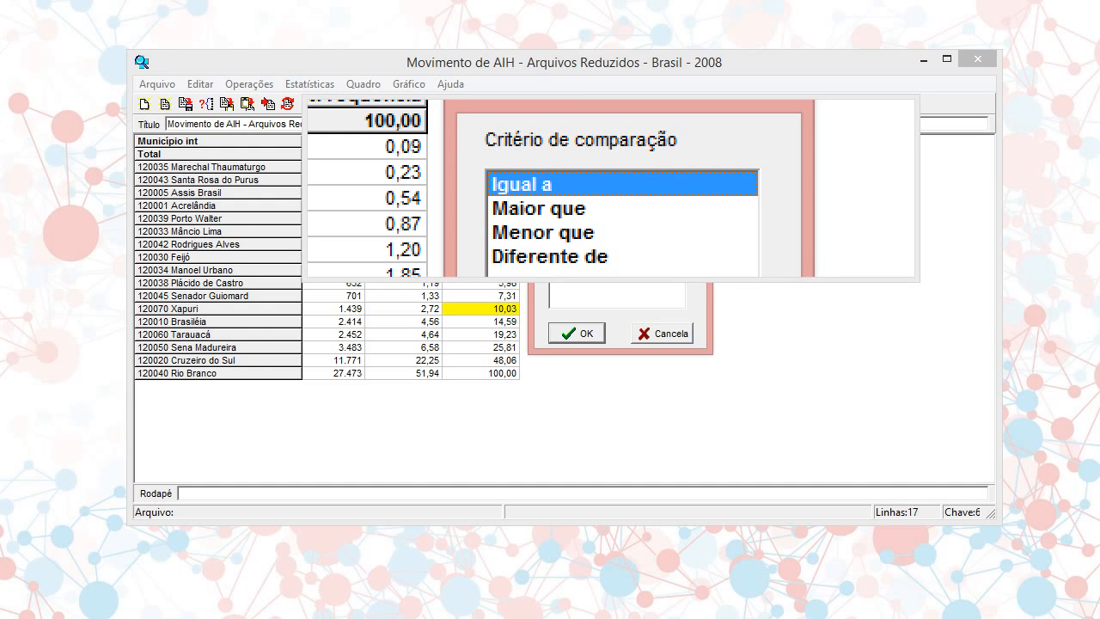
Set the row suppression criterion to "Menor que" with the comparison value 10,04
left_click(614, 198)
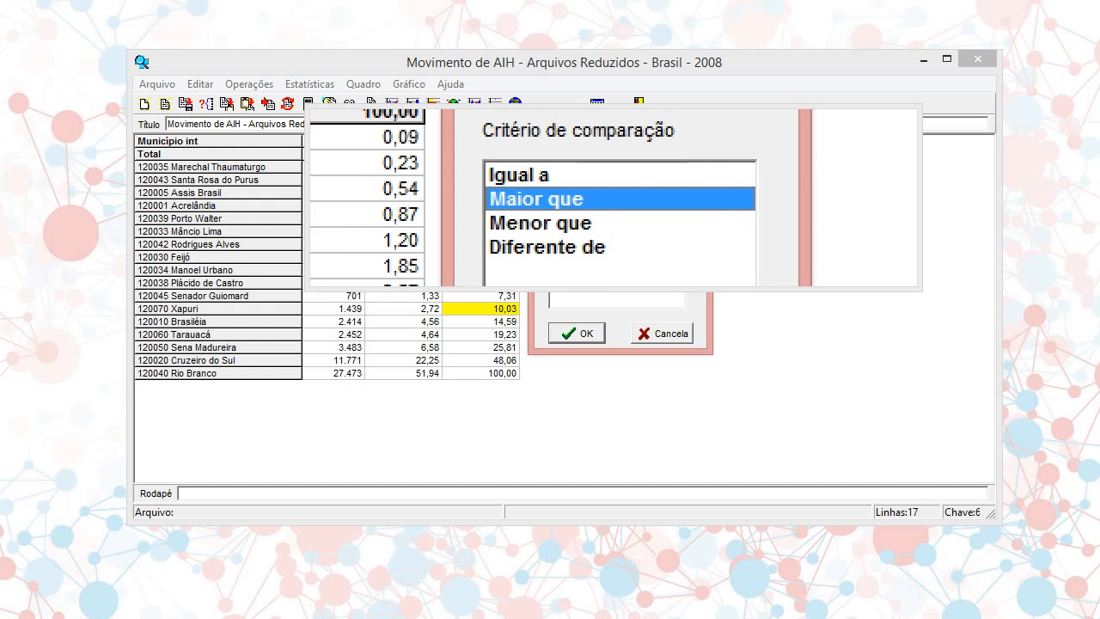
left_click(612, 210)
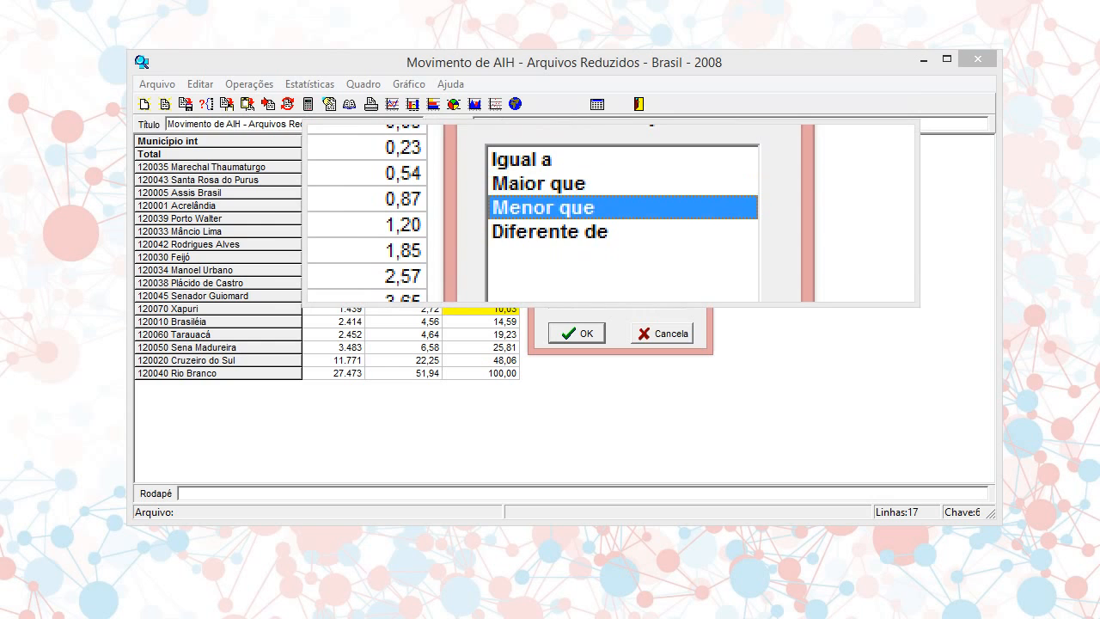
left_click(612, 222)
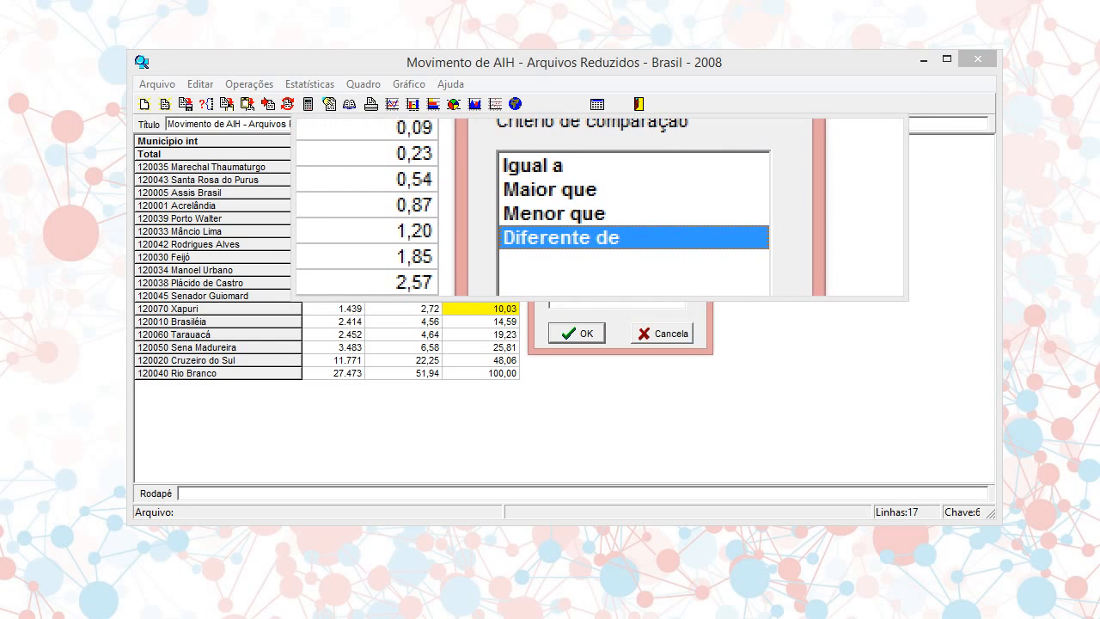
key("Up")
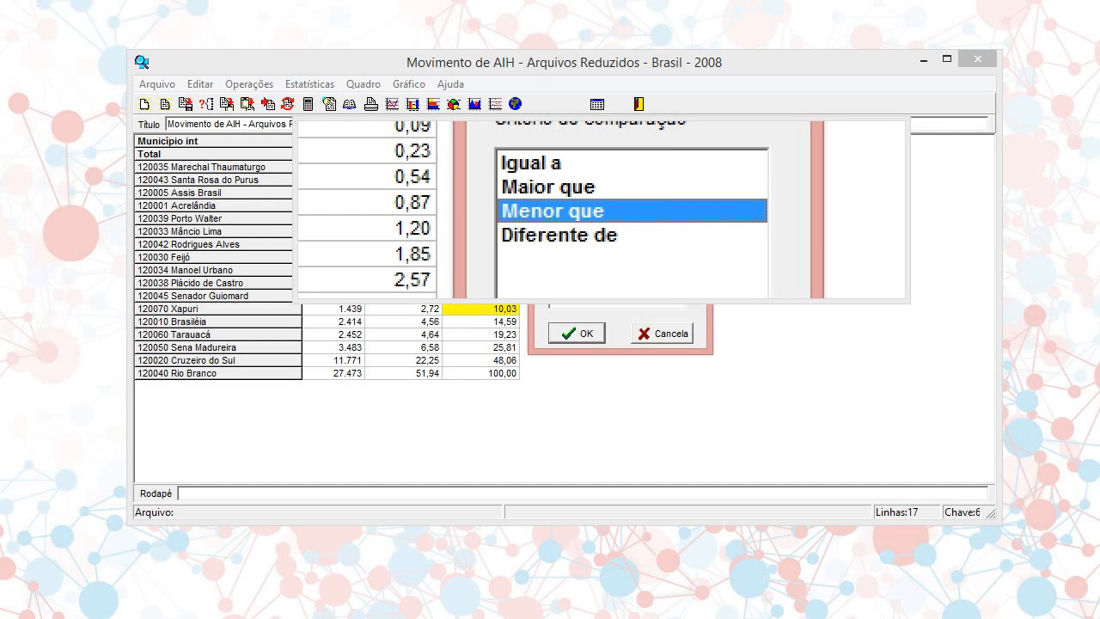
left_click(577, 333)
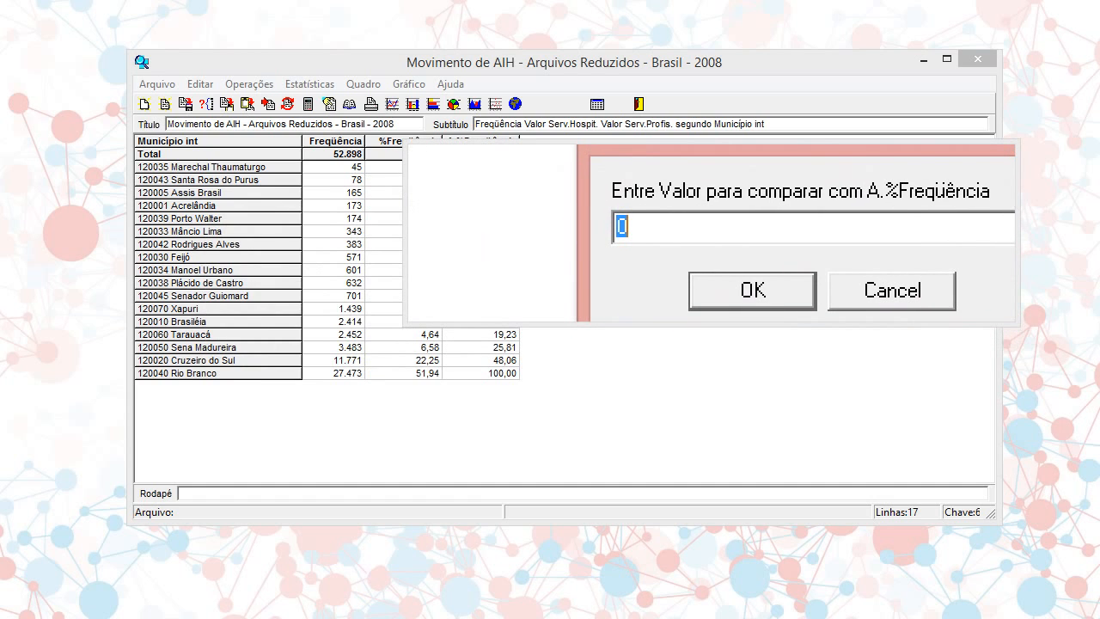
type("10,04")
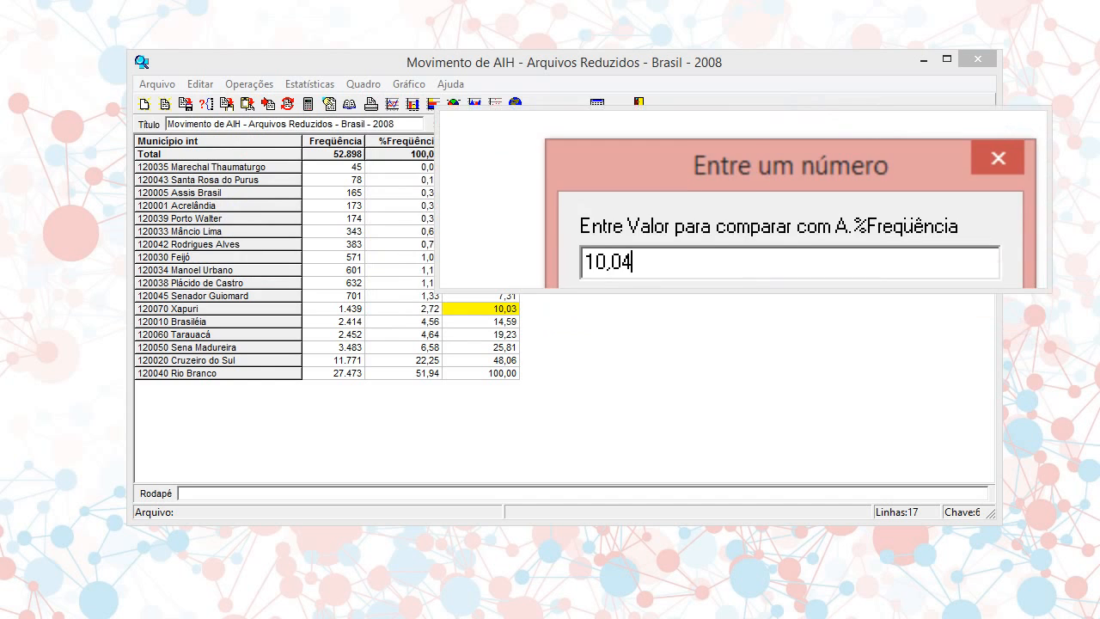
left_click(647, 262)
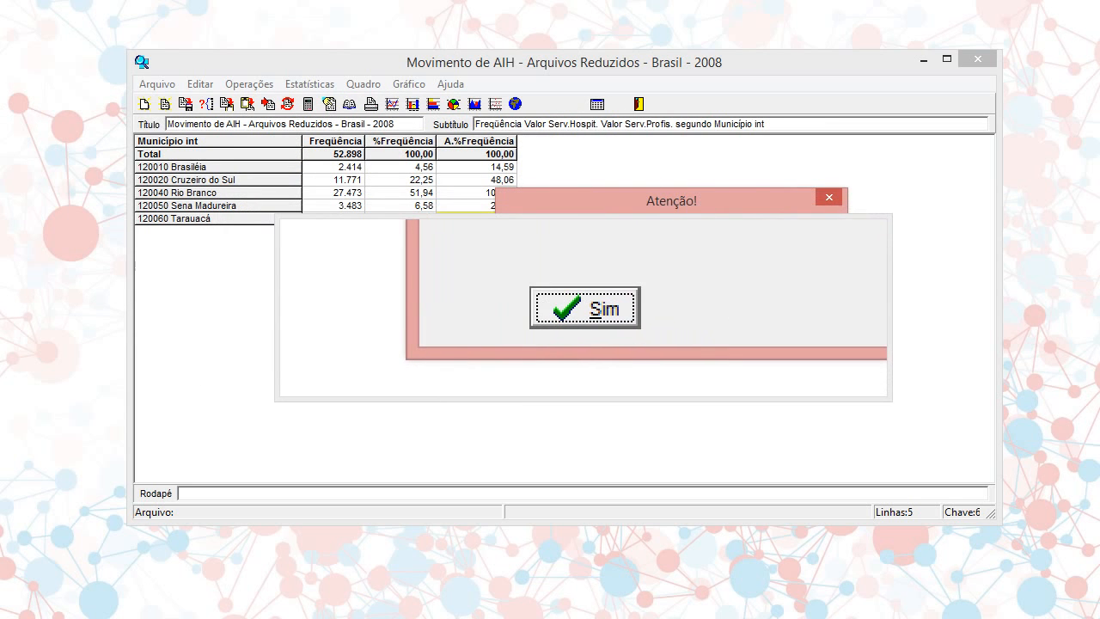
Aggregate the suppressed rows into a new row described as "Outros Munícipios"
left_click(584, 307)
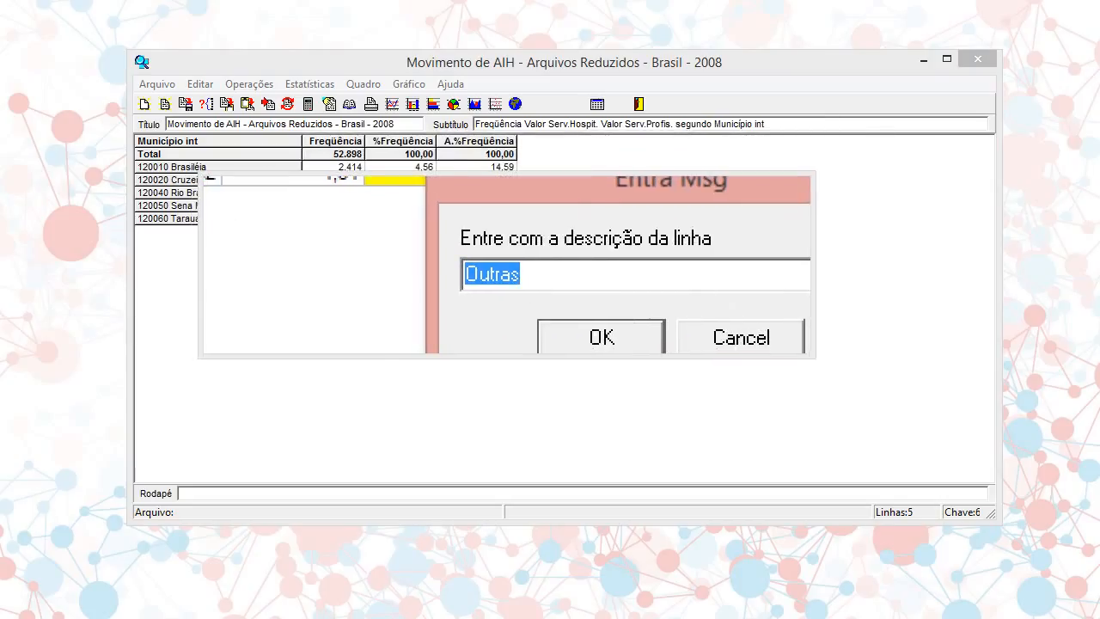
type("O")
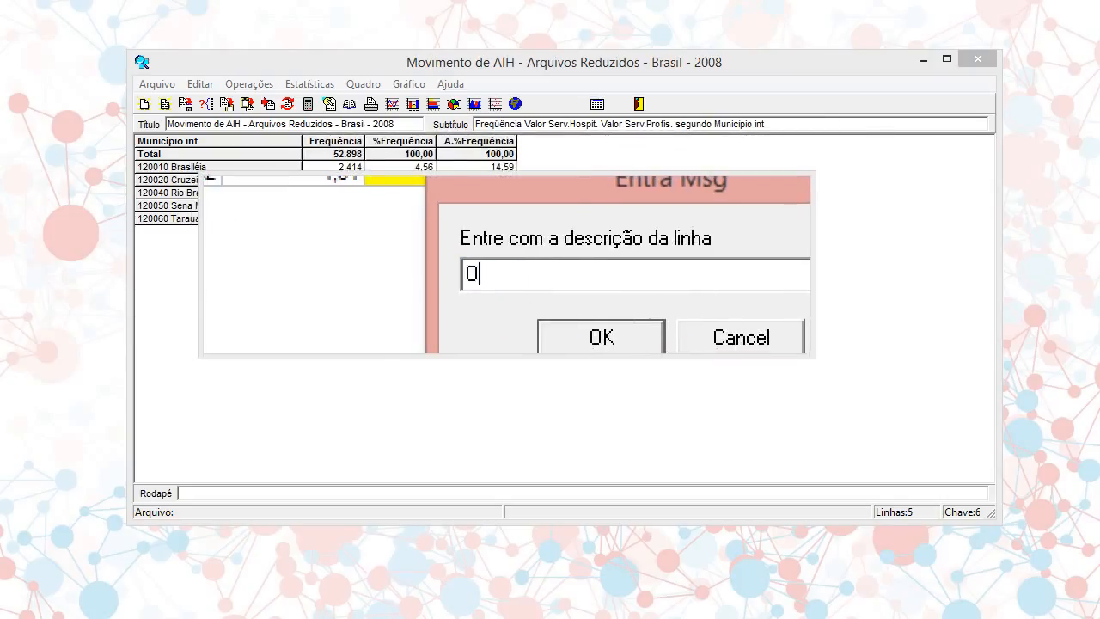
type("utros M")
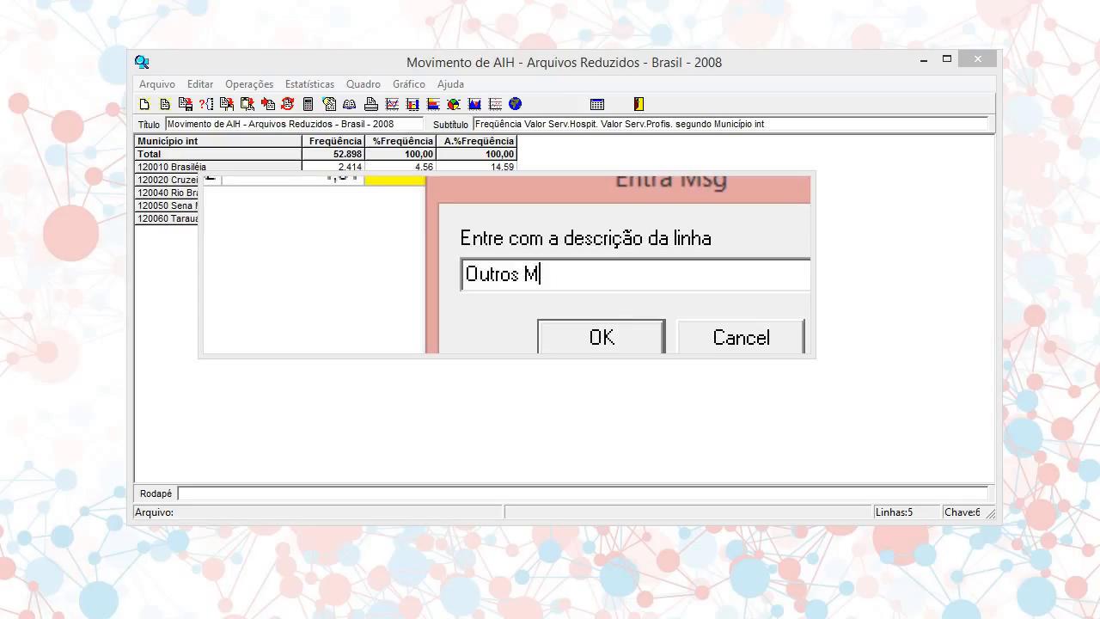
type("unícipios")
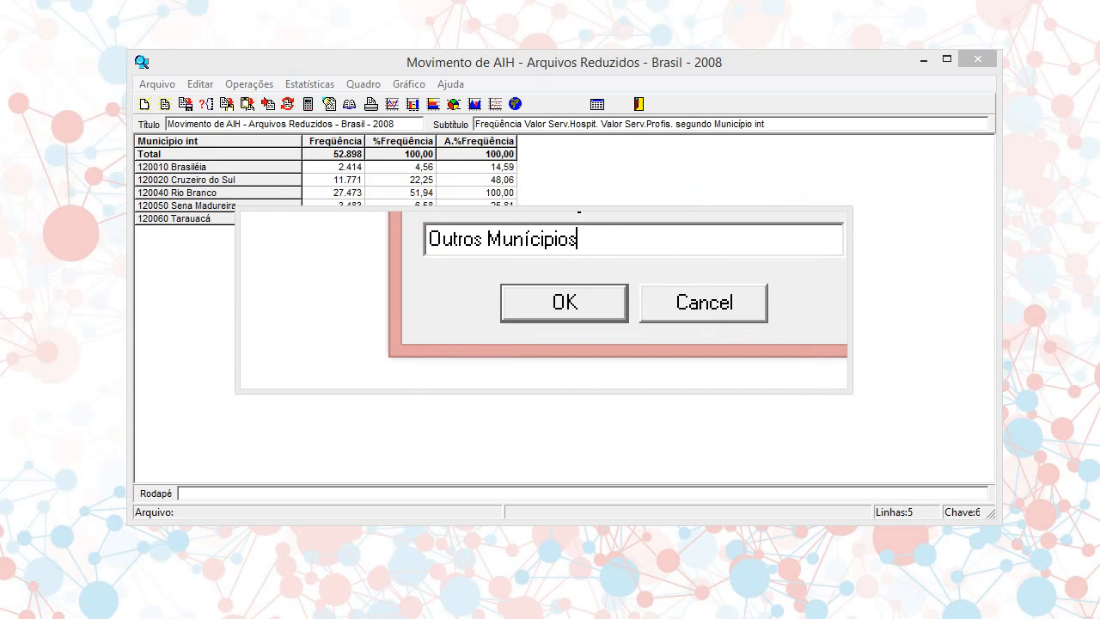
key("Return")
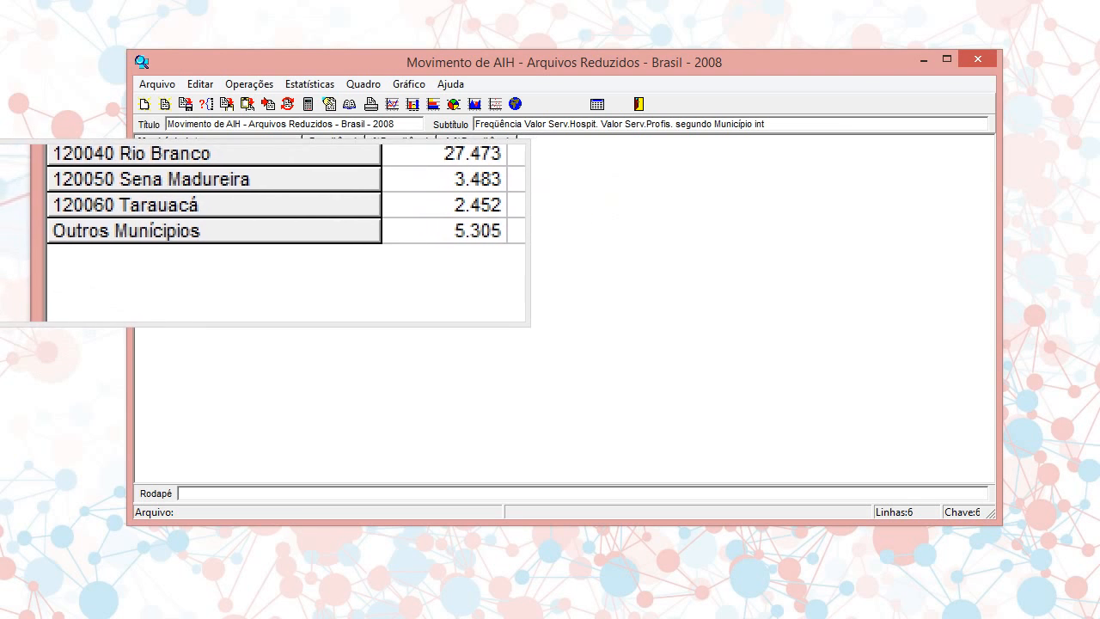
Examine the frequency, percentage and accumulated percentage cells of the "Outros Munícipios" row
left_click(328, 231)
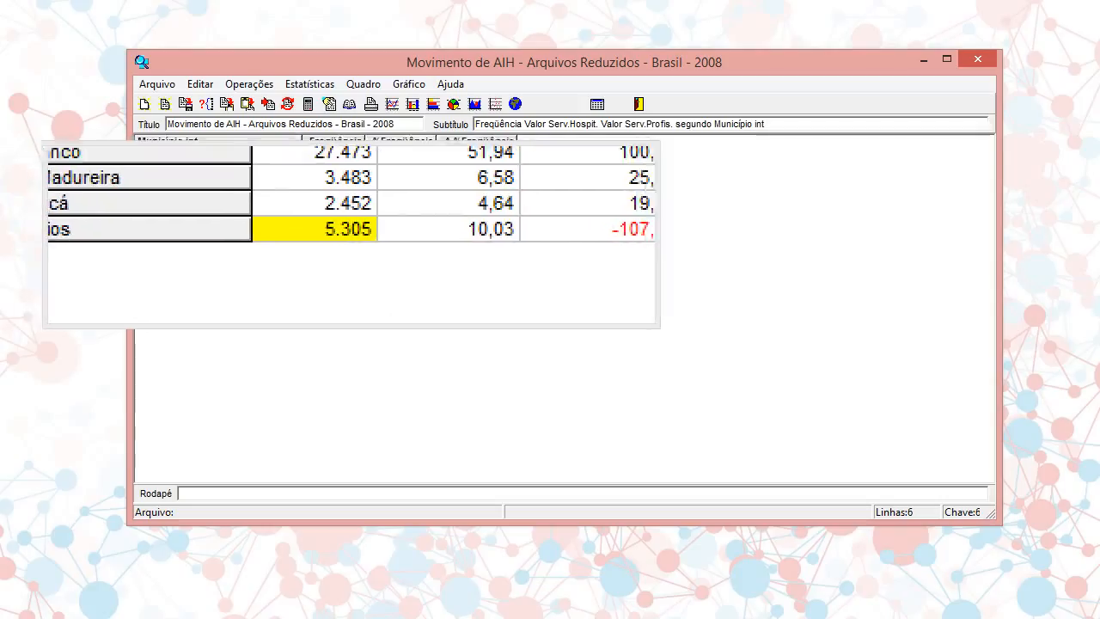
left_click(396, 231)
left_click(447, 231)
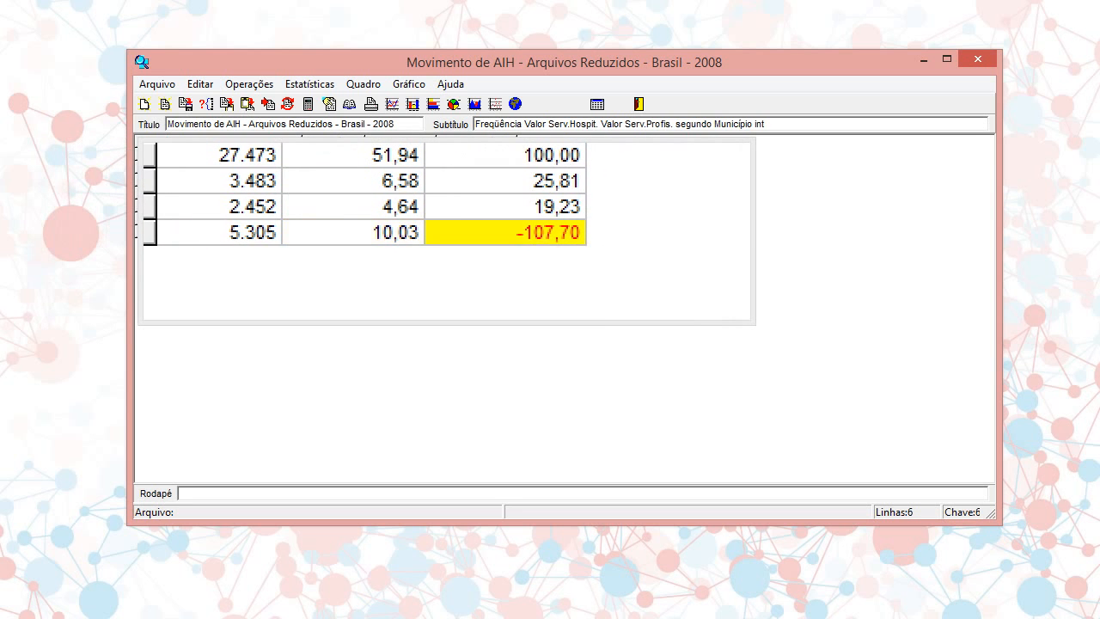
left_click(425, 231)
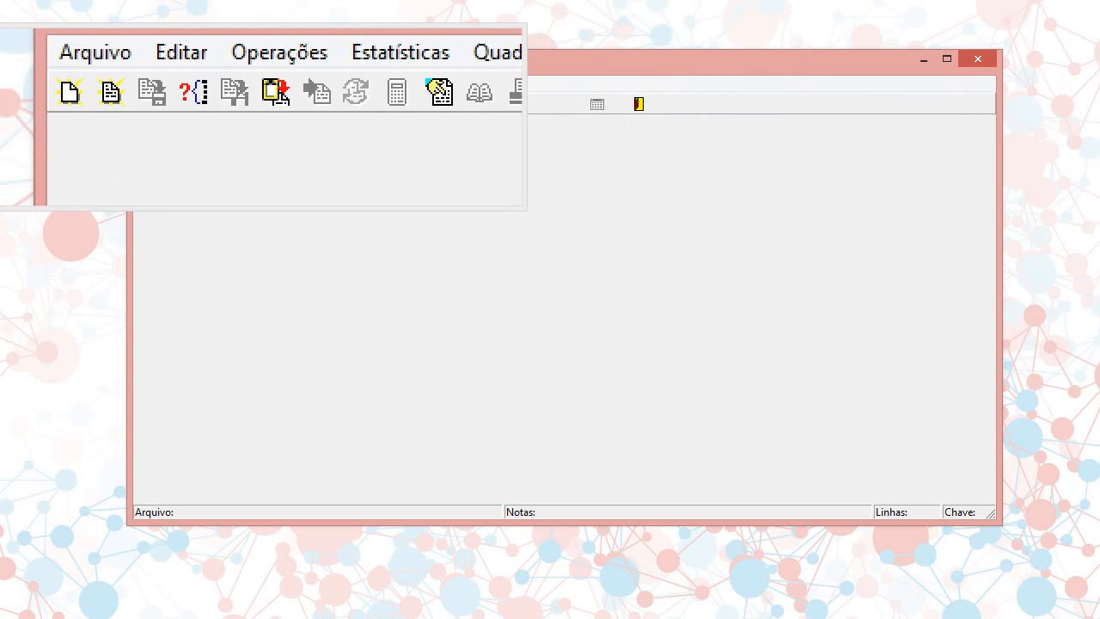
Run the Produção_2008.DEF tabulation with CID Princ./Topogr. as rows, Mês de Processamen as columns and Freqüência as the increment
left_click(207, 107)
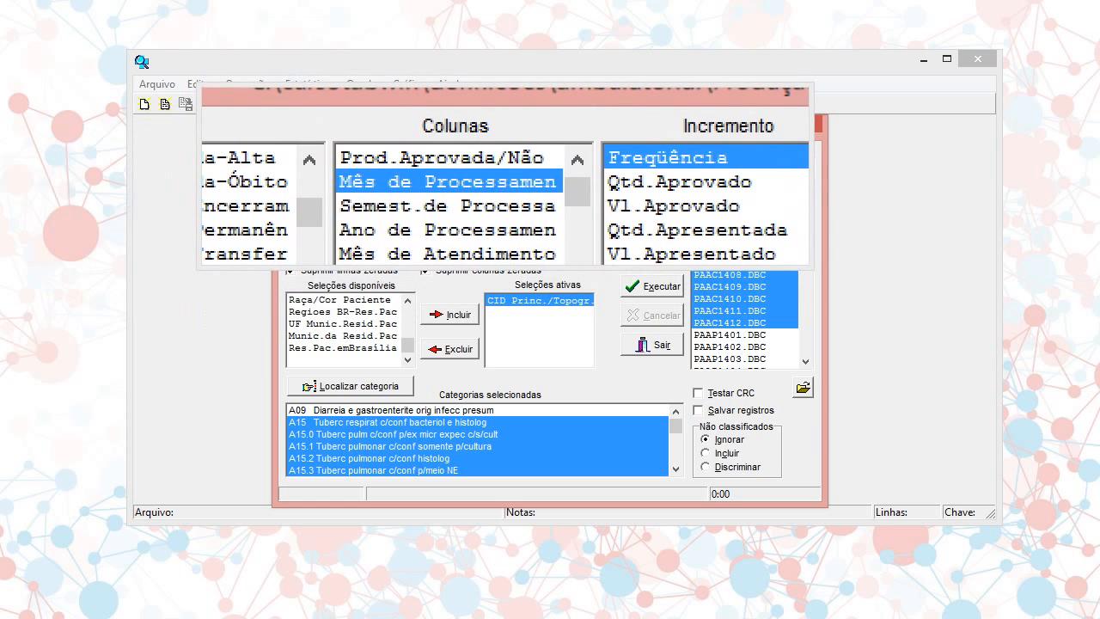
mouse_move(540, 185)
left_mouse_down()
mouse_move(540, 232)
mouse_move(546, 183)
left_mouse_up()
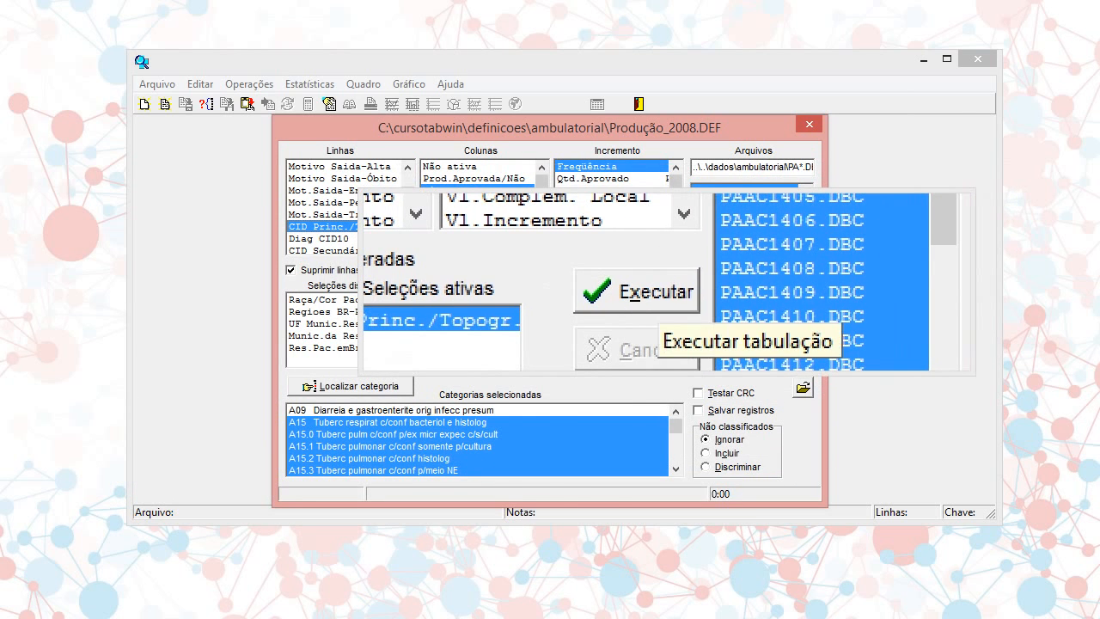
left_click(666, 284)
left_click(776, 179)
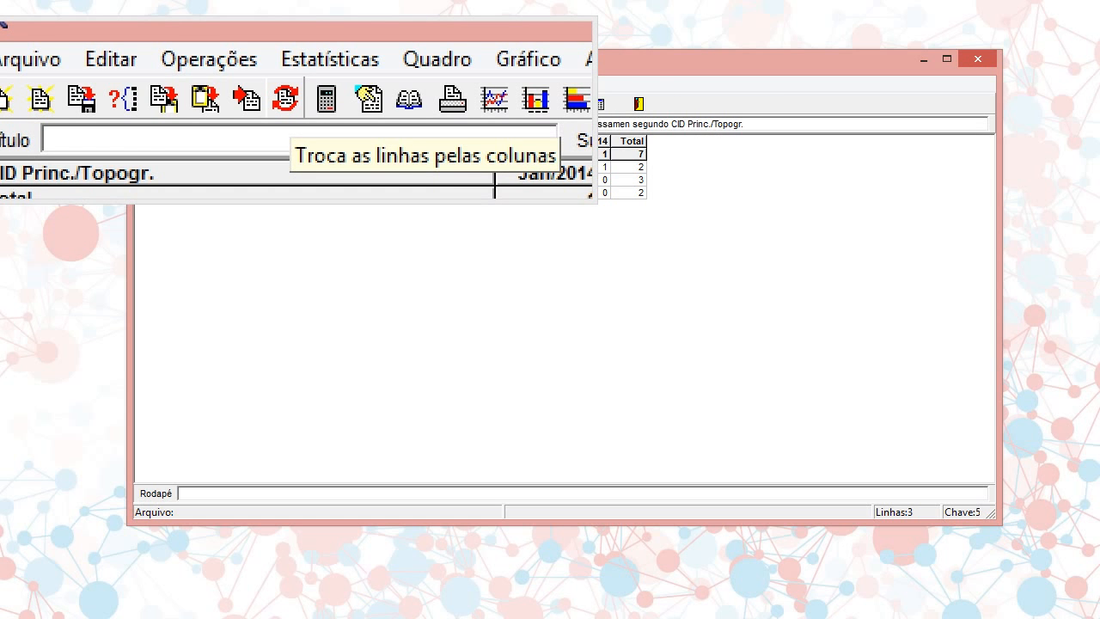
Swap the rows with the columns in the CID Princ./Topogr. table, answering "Não" to the follow-up question
left_click(362, 90)
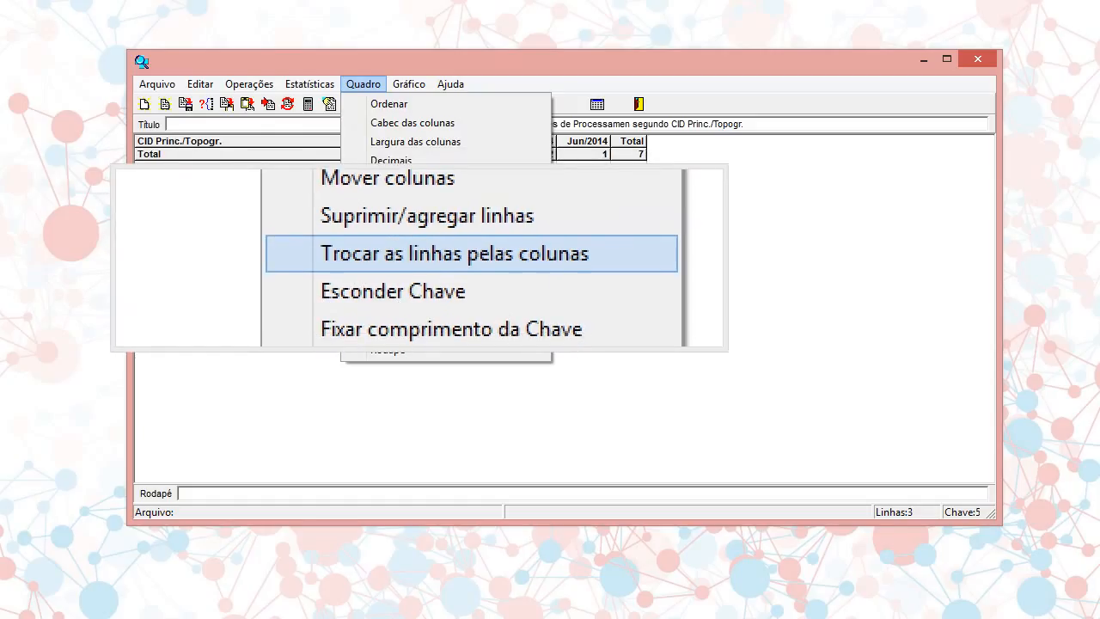
left_click(418, 255)
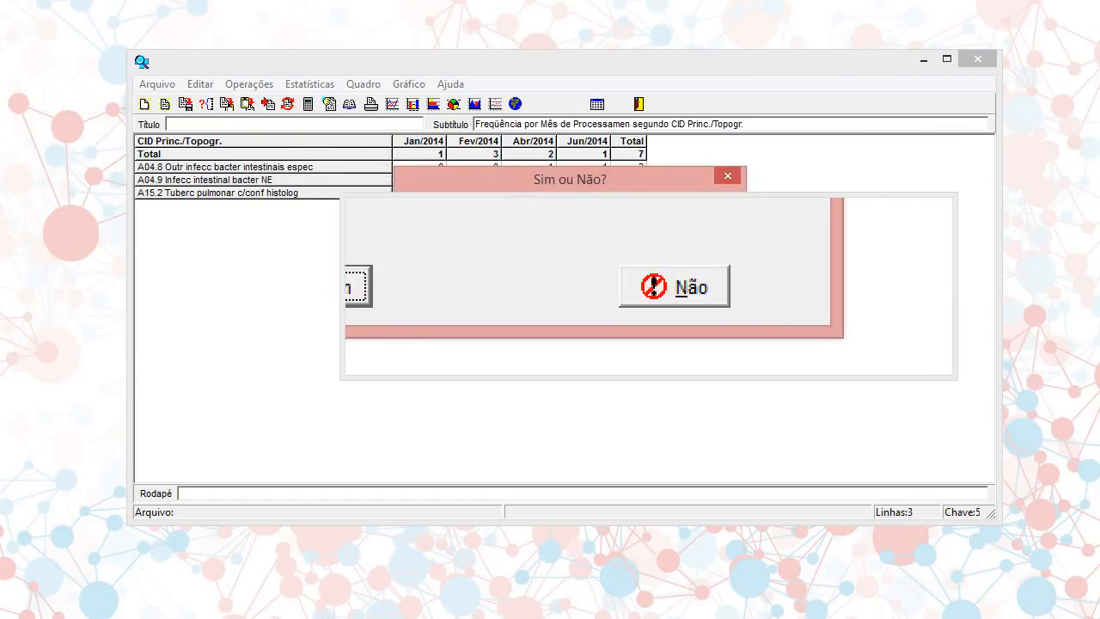
left_click(653, 287)
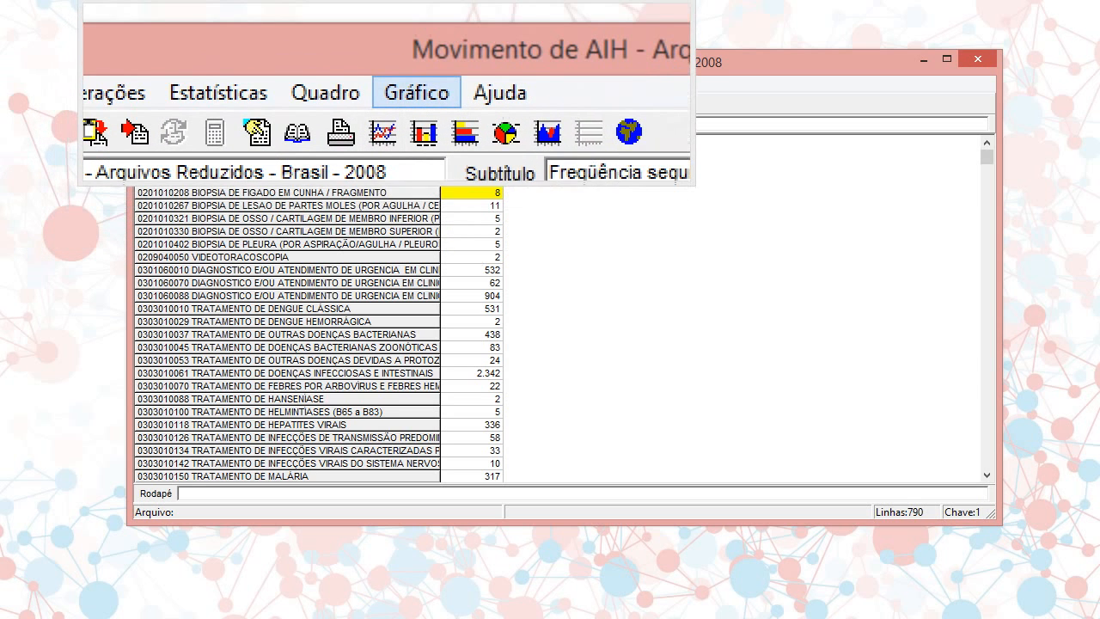
Hide the key codes in the Proc realiz row labels, and show them again
left_click(359, 85)
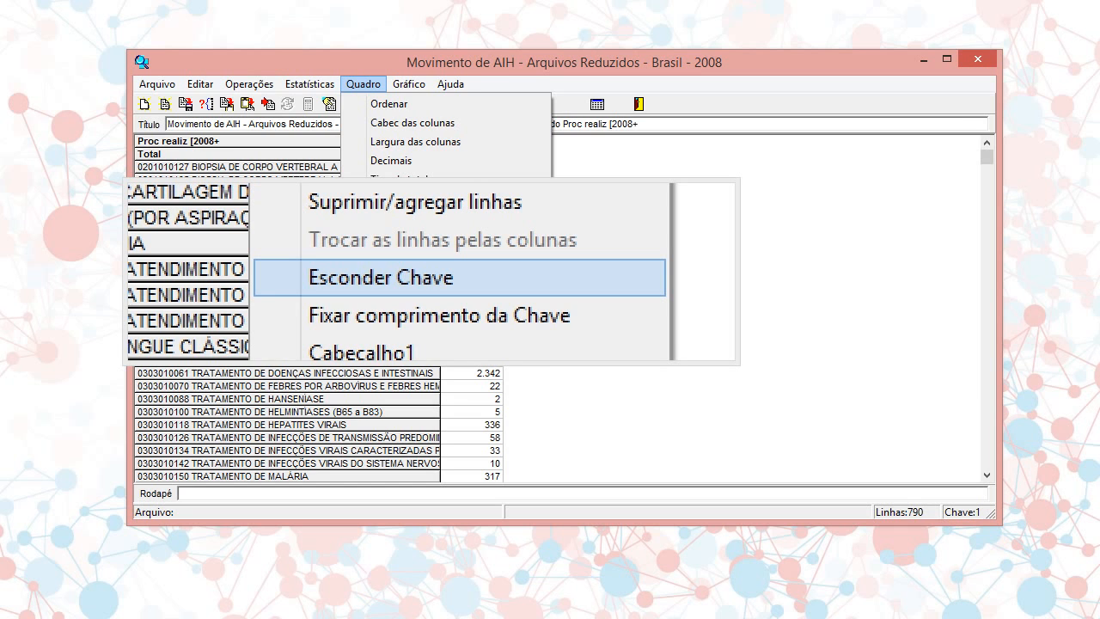
left_click(431, 273)
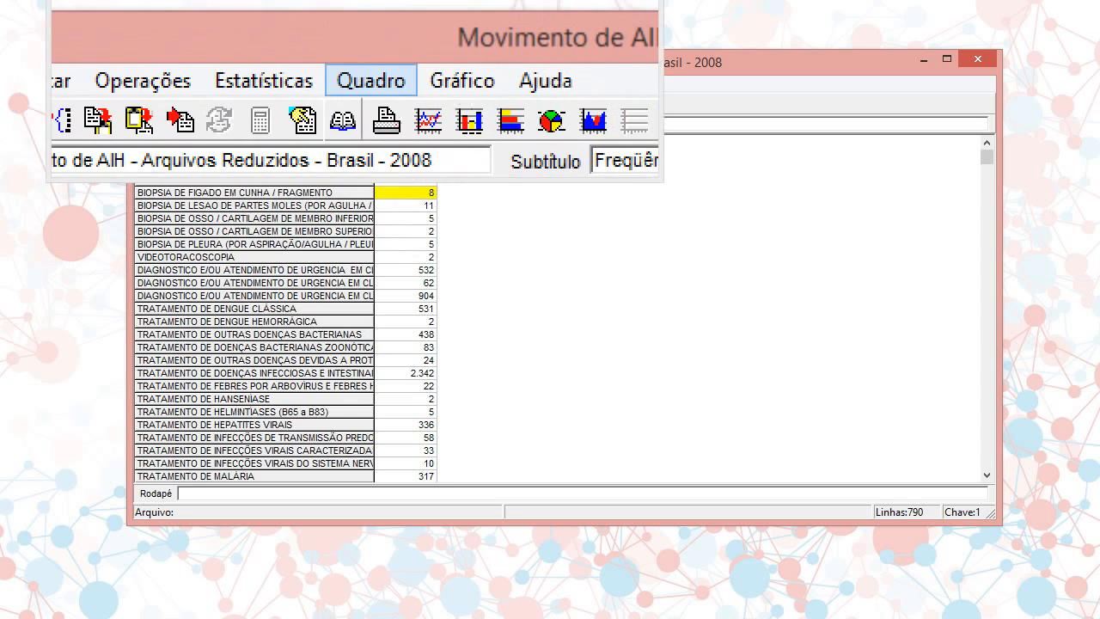
left_click(362, 83)
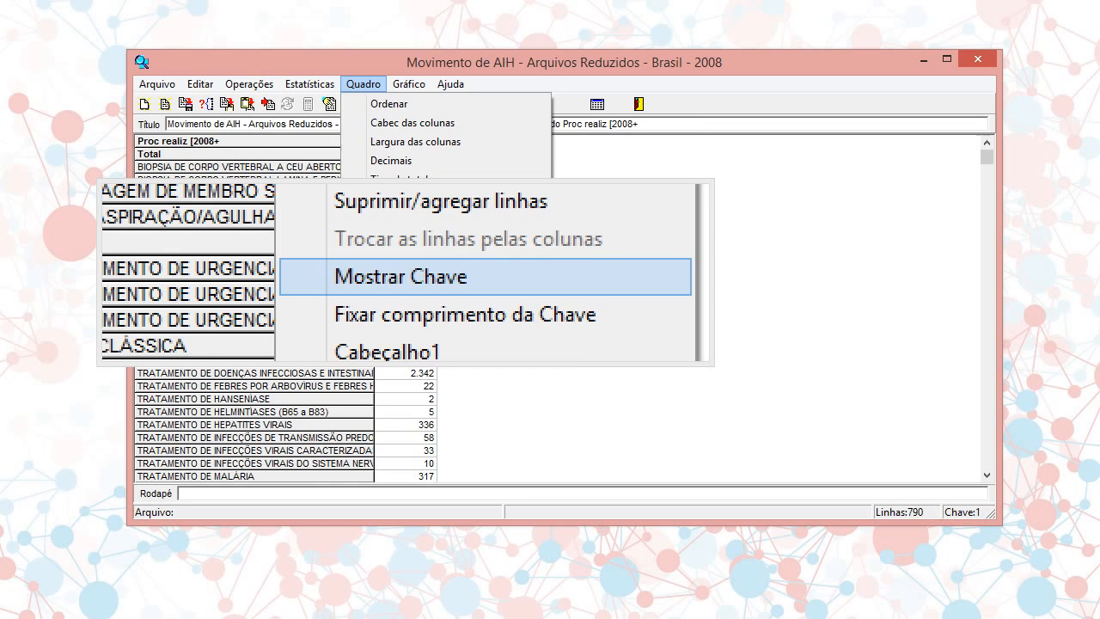
left_click(404, 235)
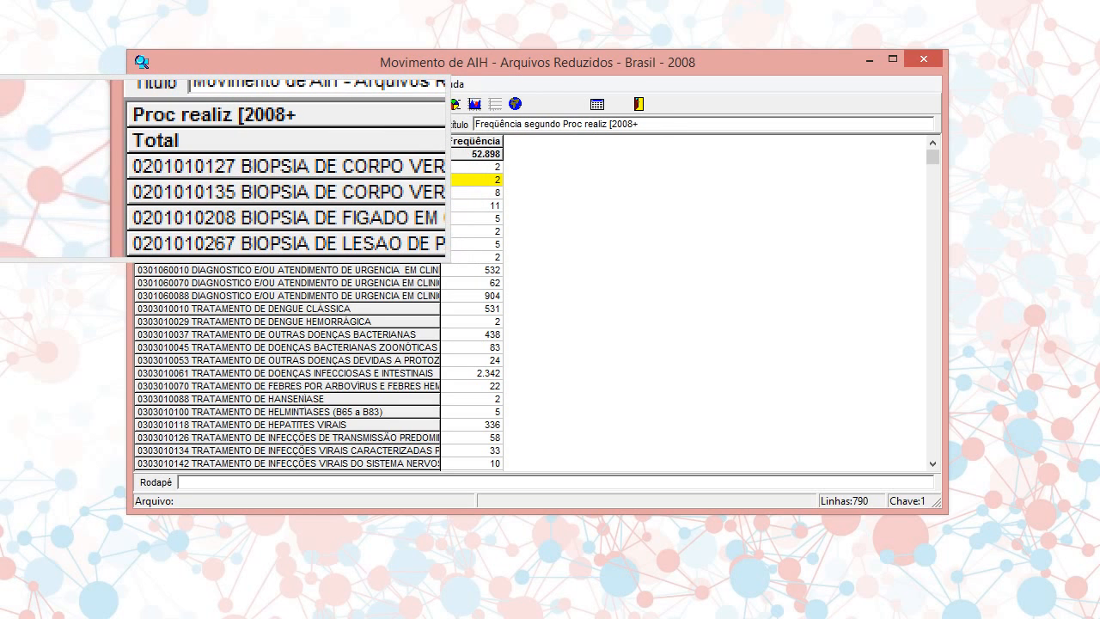
Fix the comparison key length of the Proc realiz table at 2
left_click(360, 87)
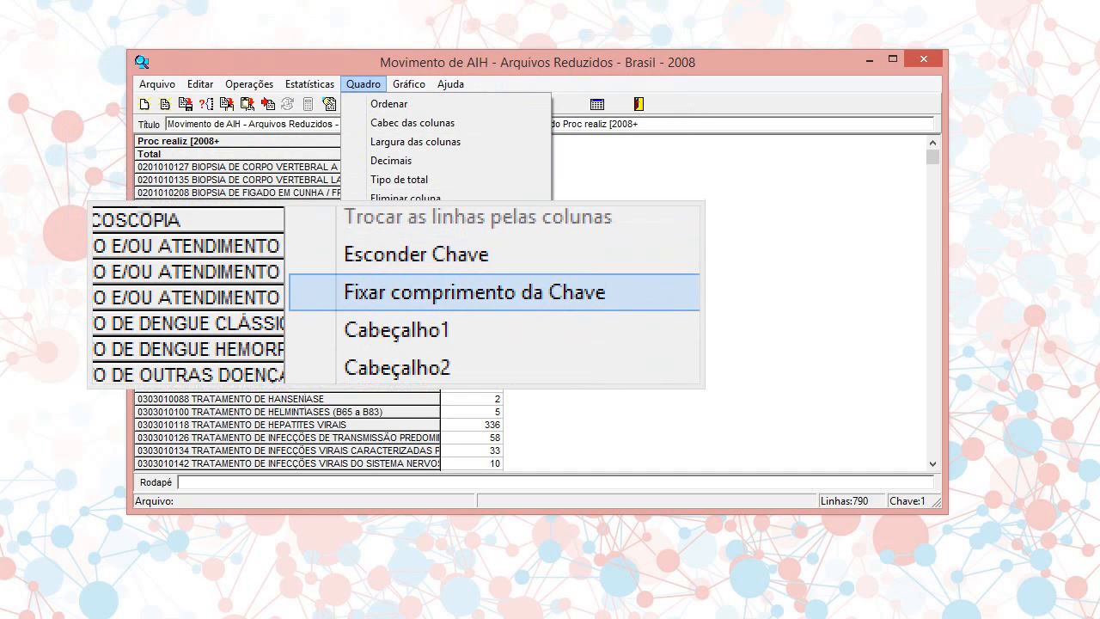
left_click(413, 255)
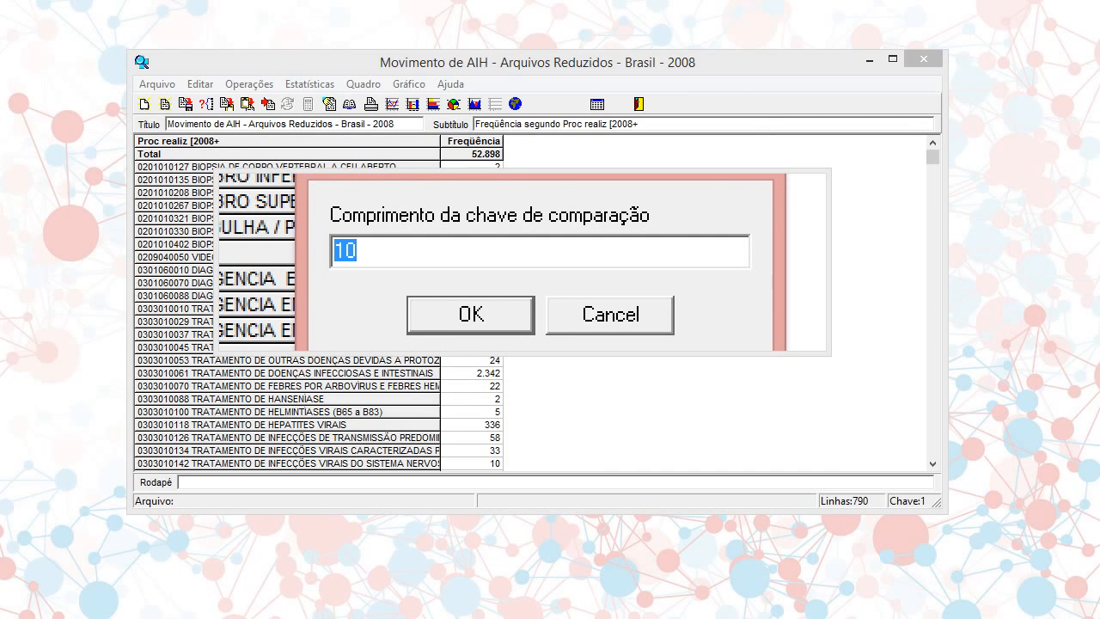
type("2")
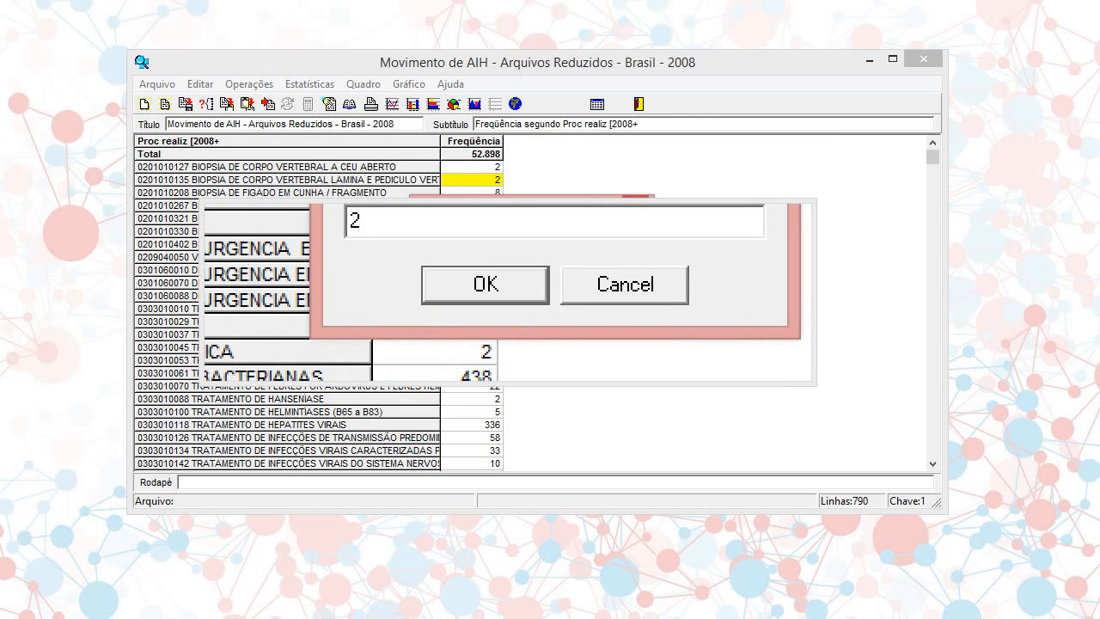
left_click(508, 292)
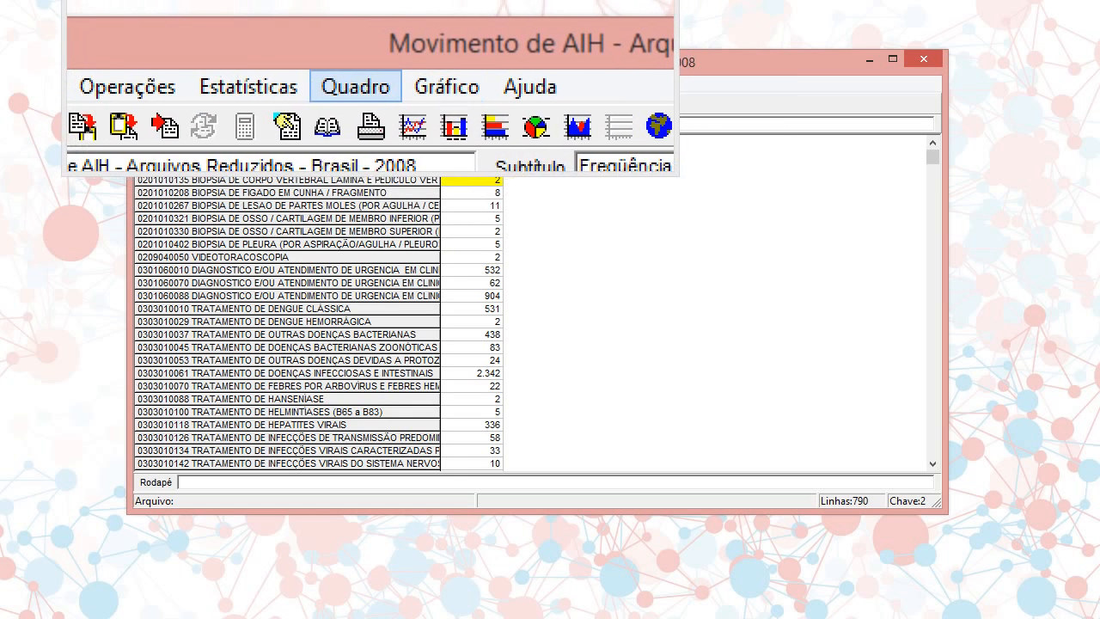
Hide the key codes in the Proc realiz row labels and fix the comparison key length at 10
left_click(363, 84)
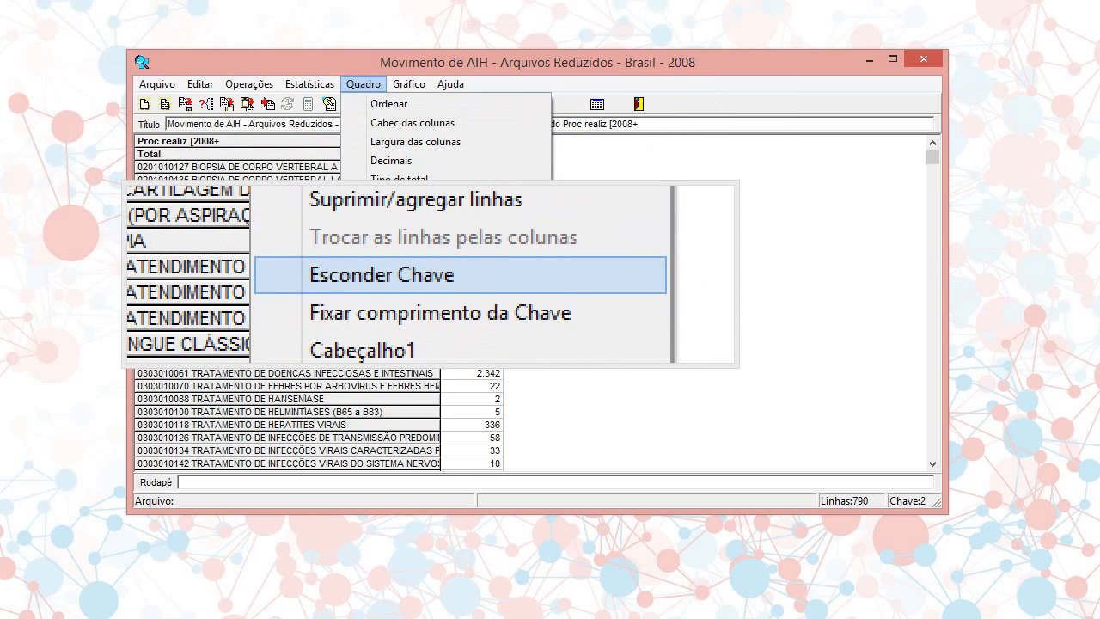
left_click(403, 274)
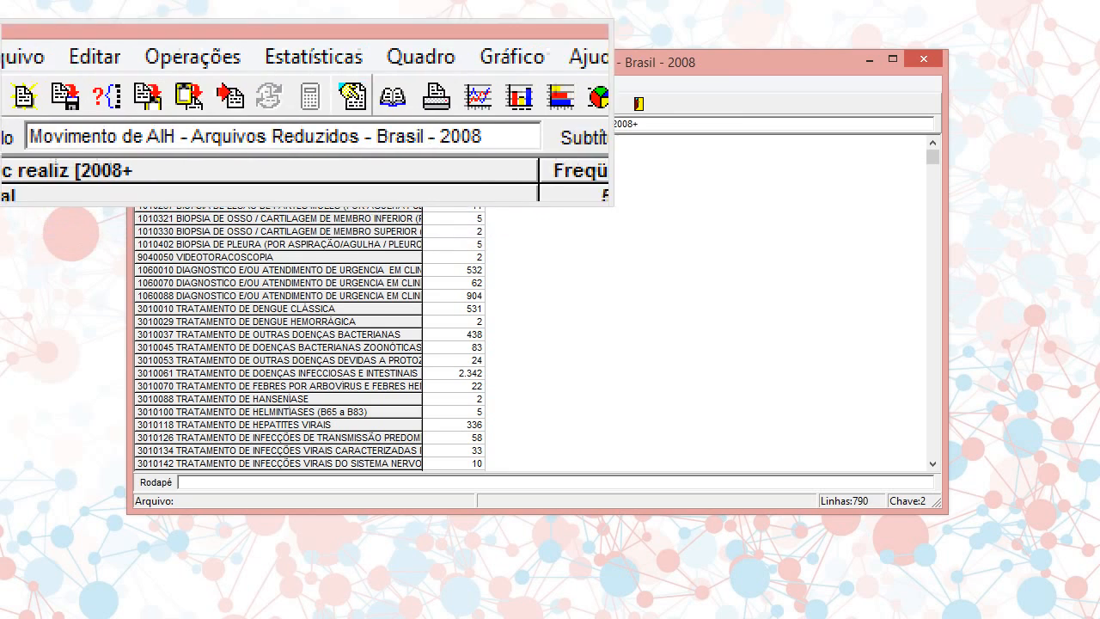
left_click(362, 83)
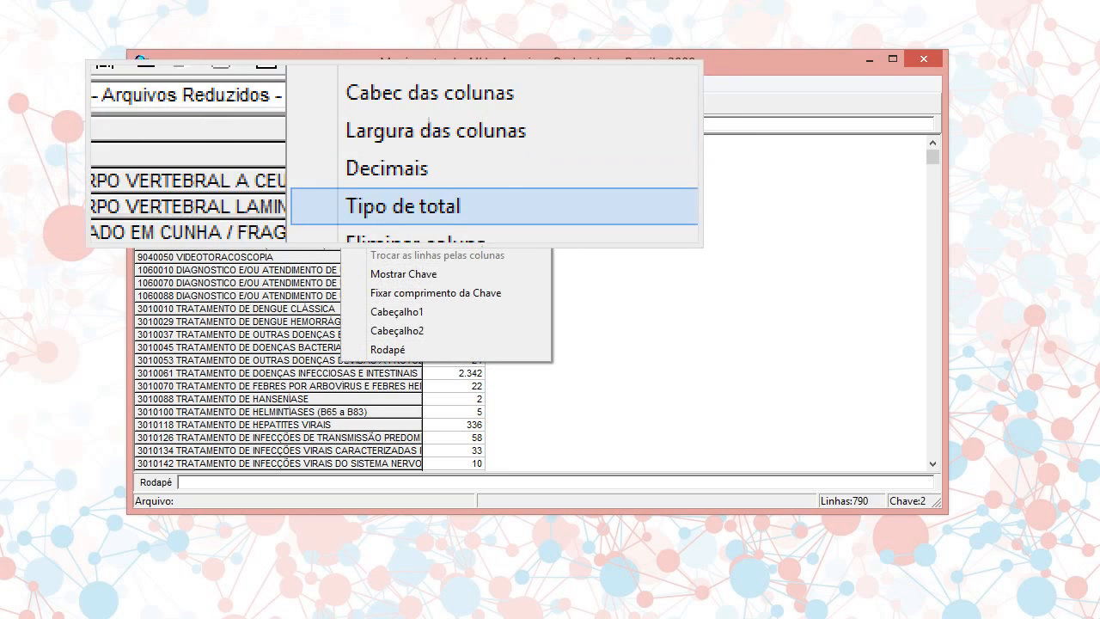
left_click(434, 255)
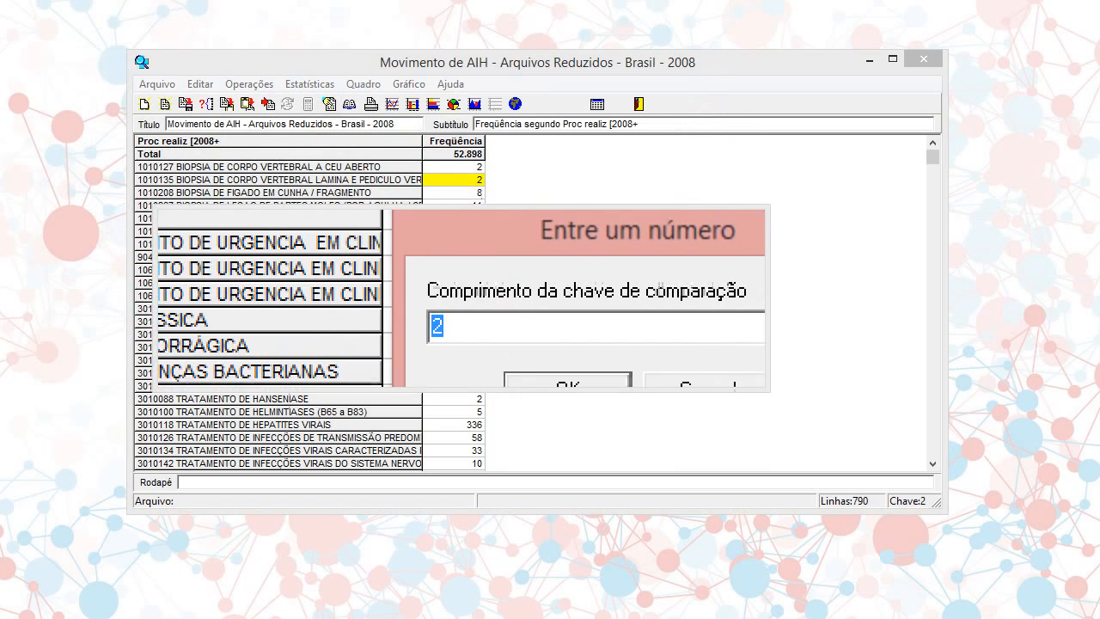
type("10")
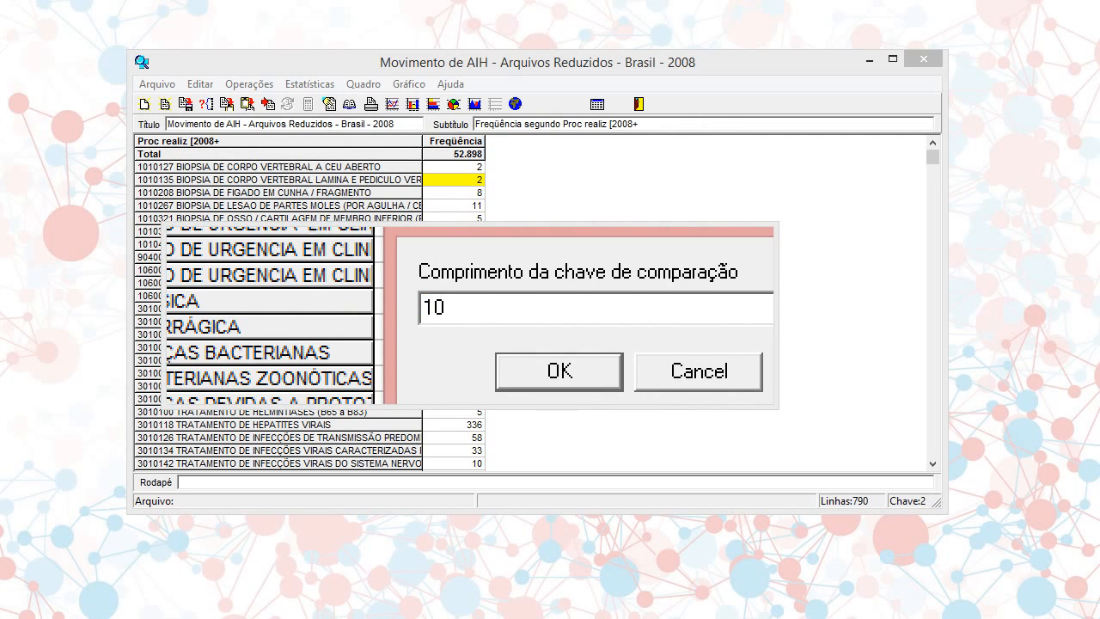
left_click(497, 344)
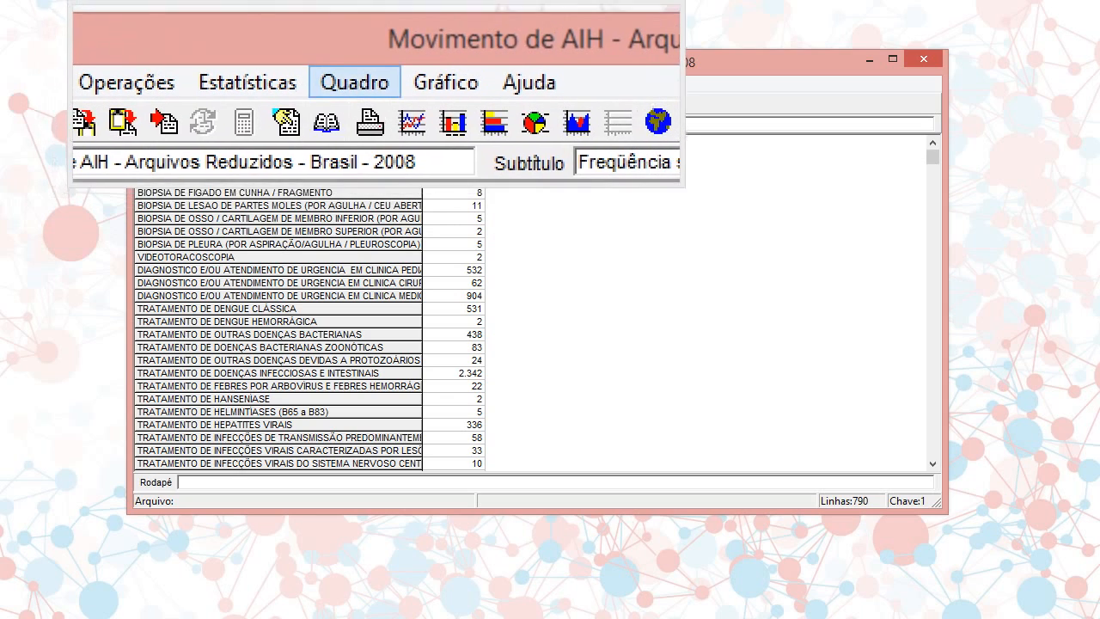
Show the key codes in the Proc realiz row labels again and fix the comparison key length at 5
left_click(363, 83)
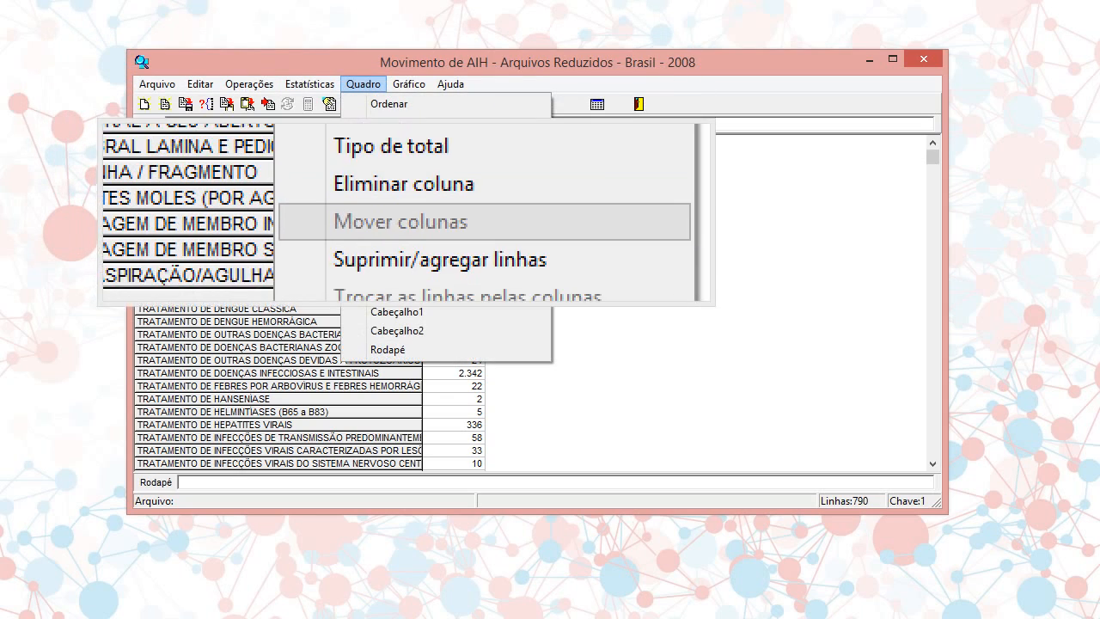
left_click(404, 274)
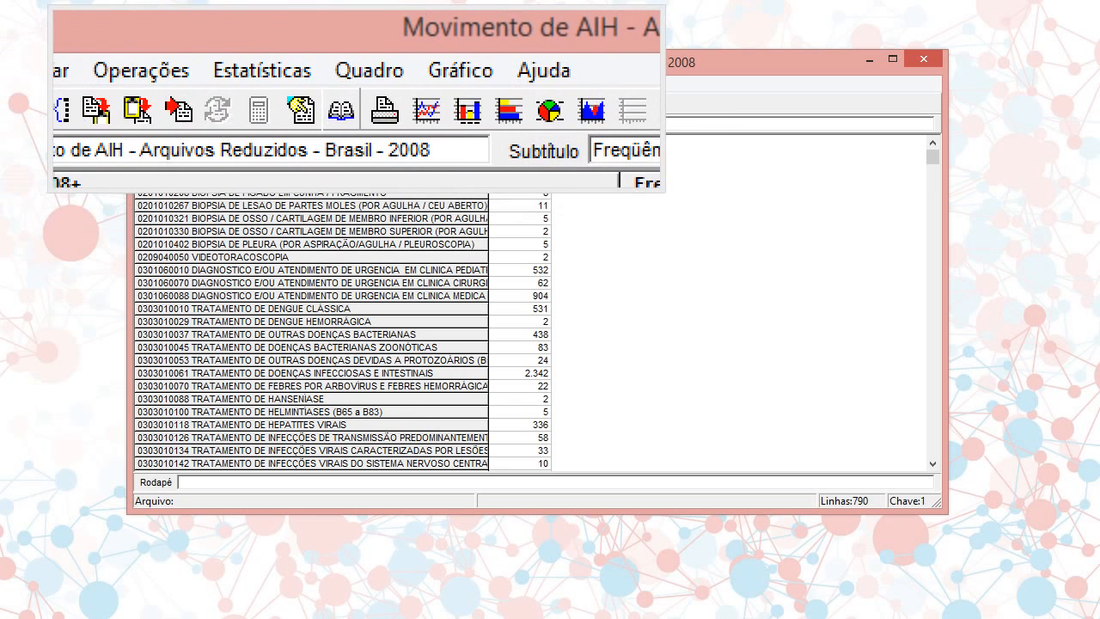
left_click(363, 84)
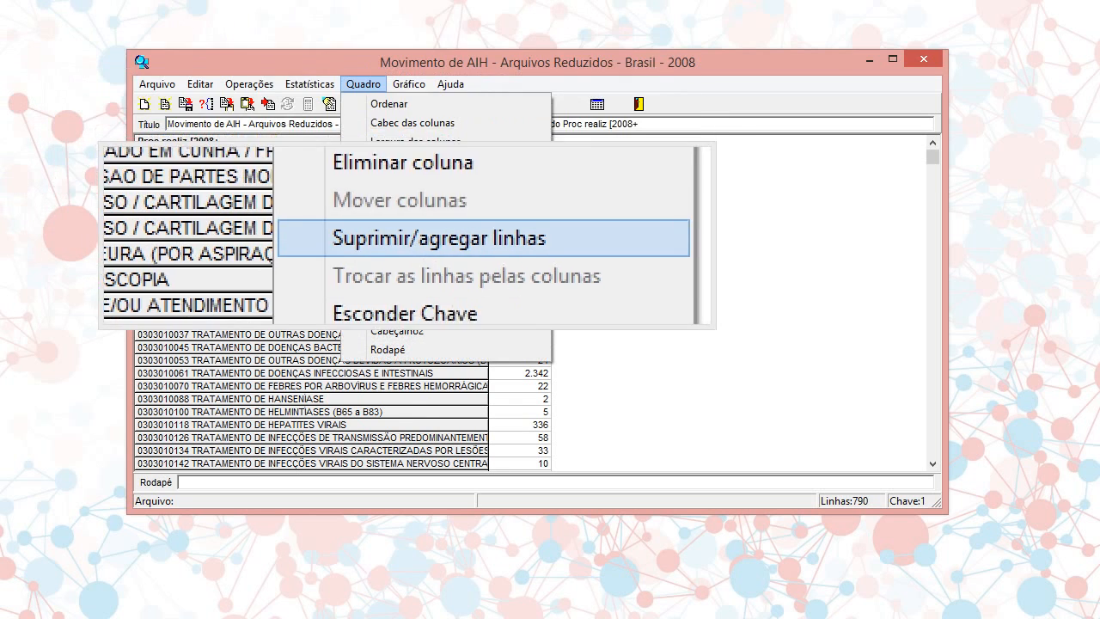
left_click(419, 237)
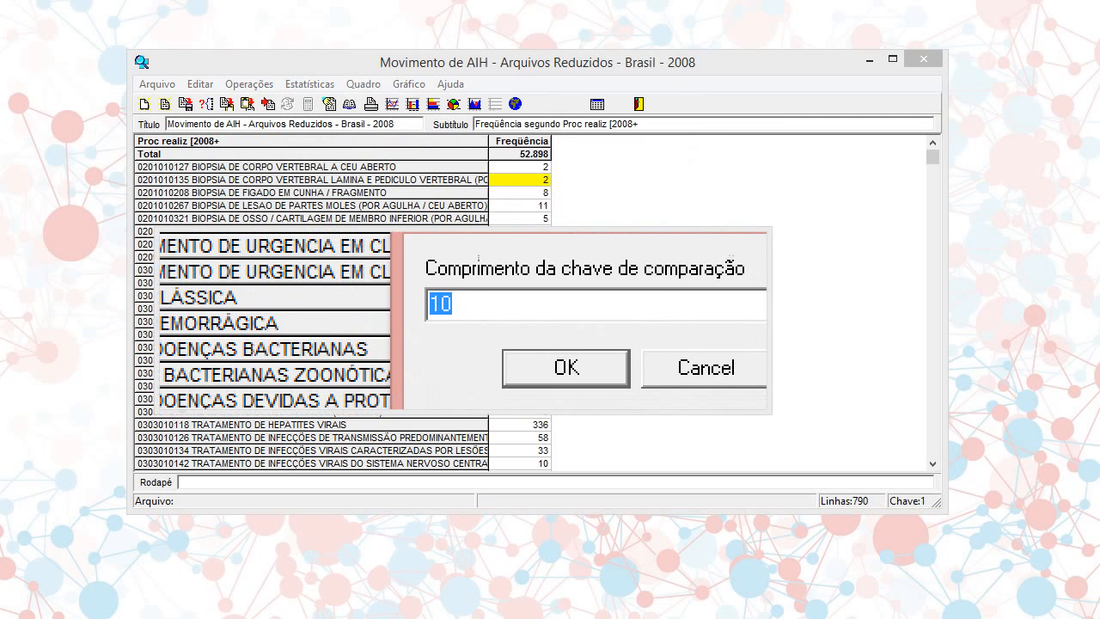
type("5")
left_click(507, 344)
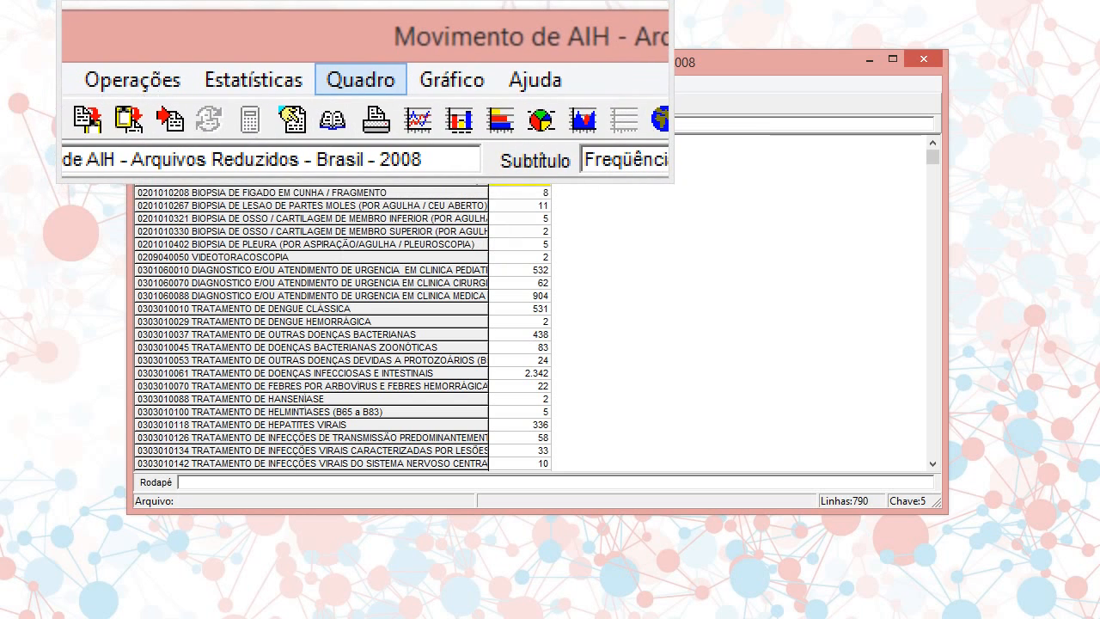
Hide the Proc realiz key codes and fix the comparison key length at 0
left_click(363, 83)
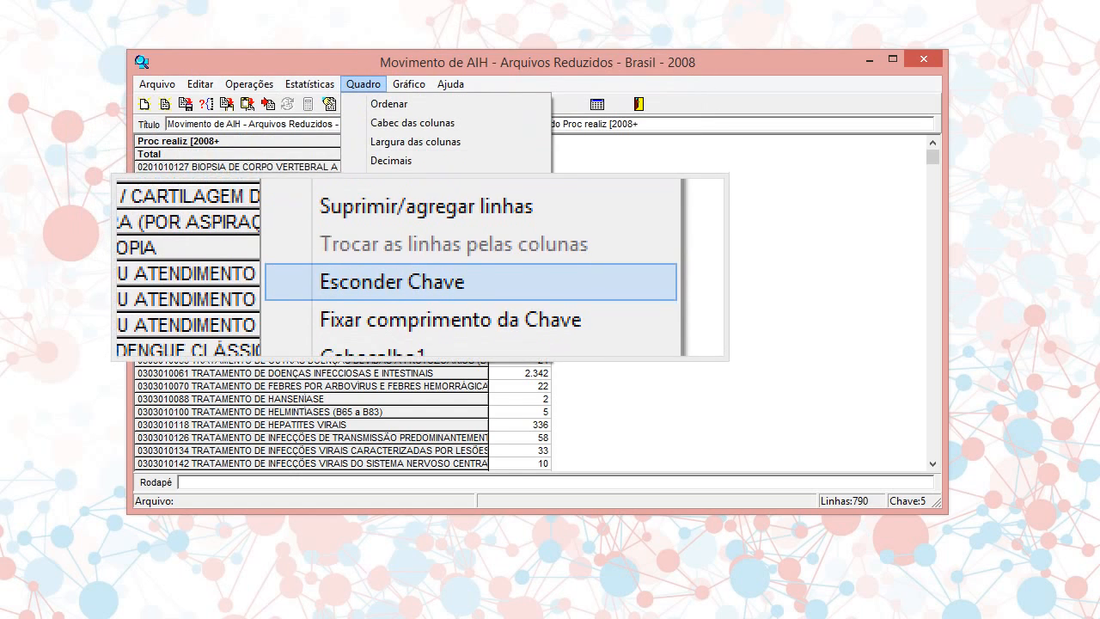
left_click(406, 273)
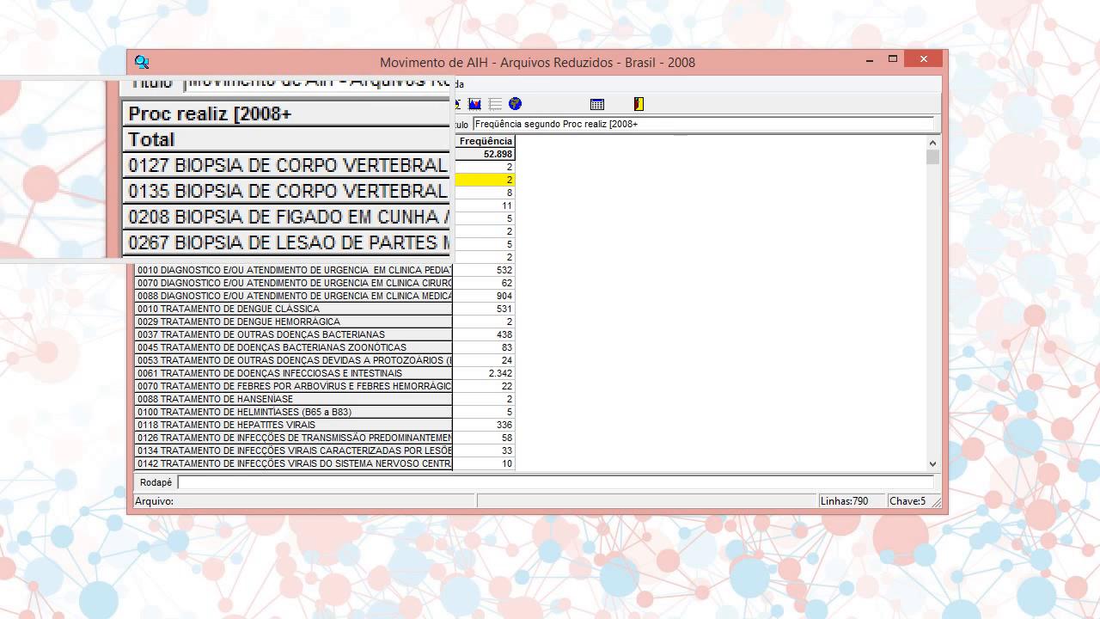
left_click(362, 85)
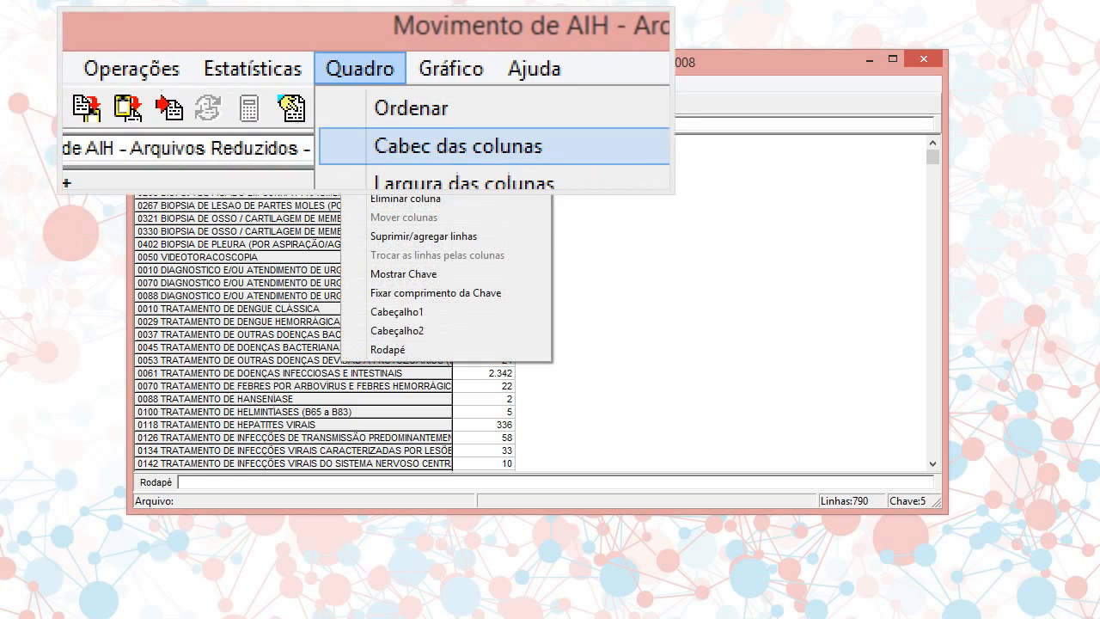
left_click(406, 250)
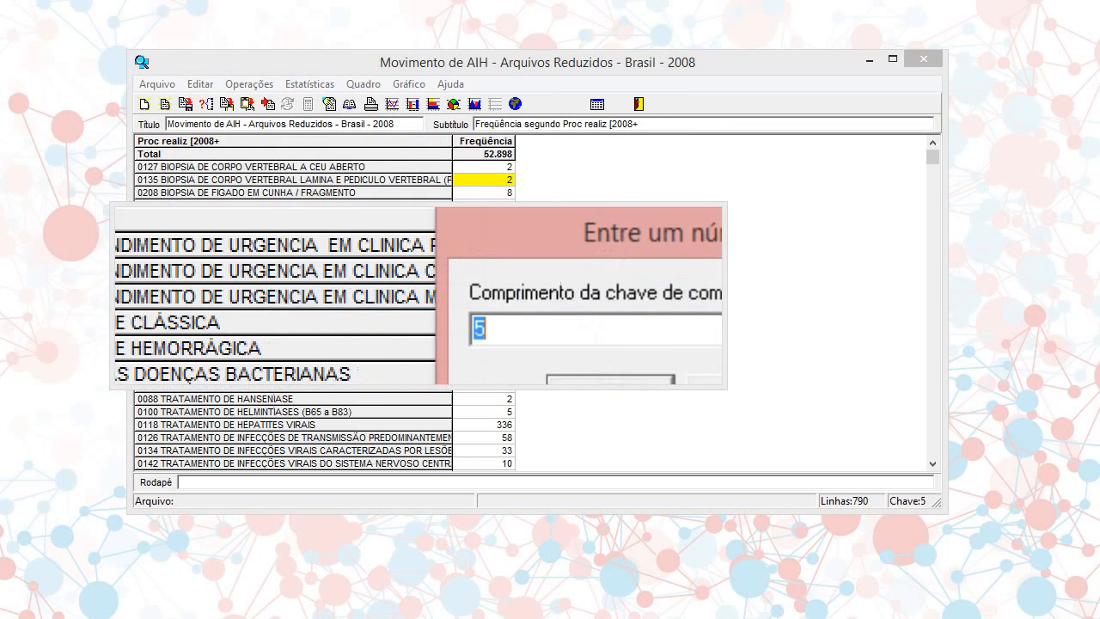
type("0")
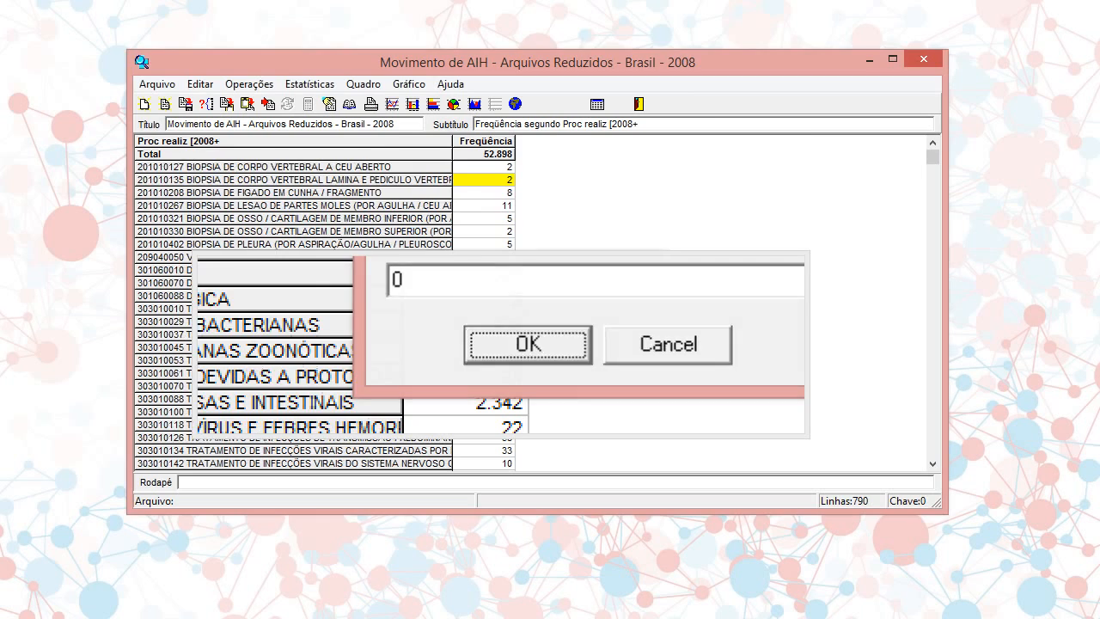
left_click(501, 344)
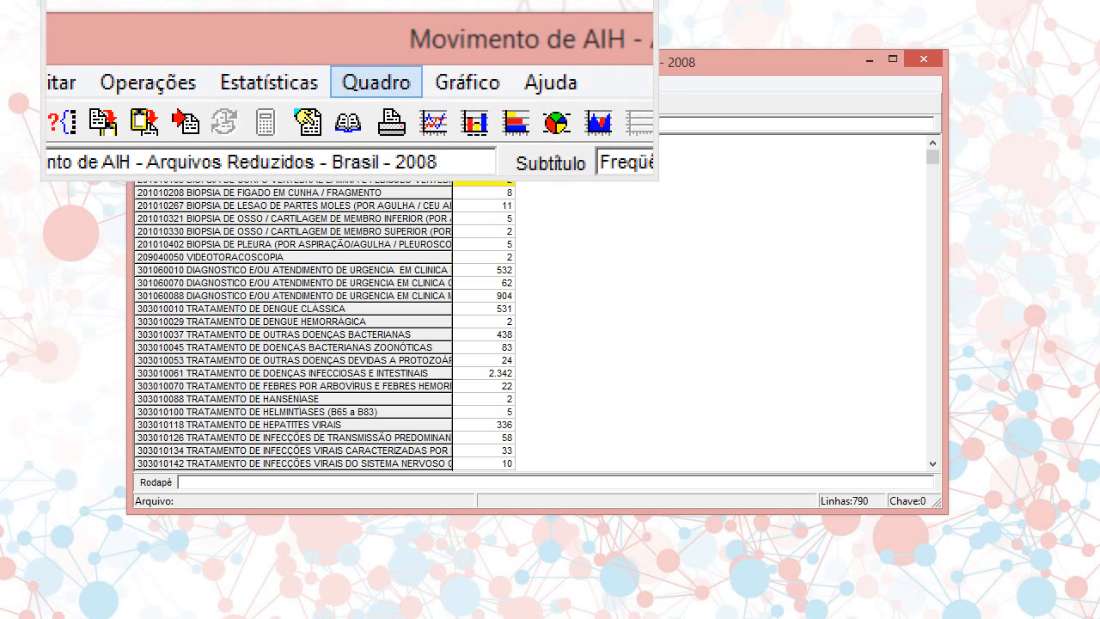
Fix the comparison key length of the Proc realiz table at 9
left_click(353, 84)
left_click(432, 292)
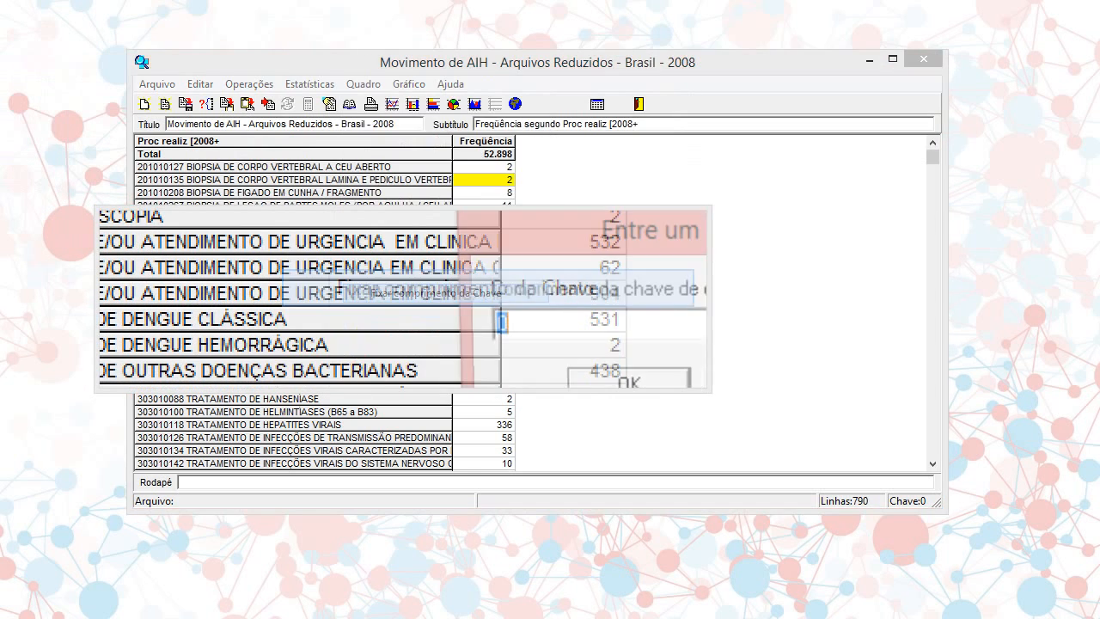
type("9")
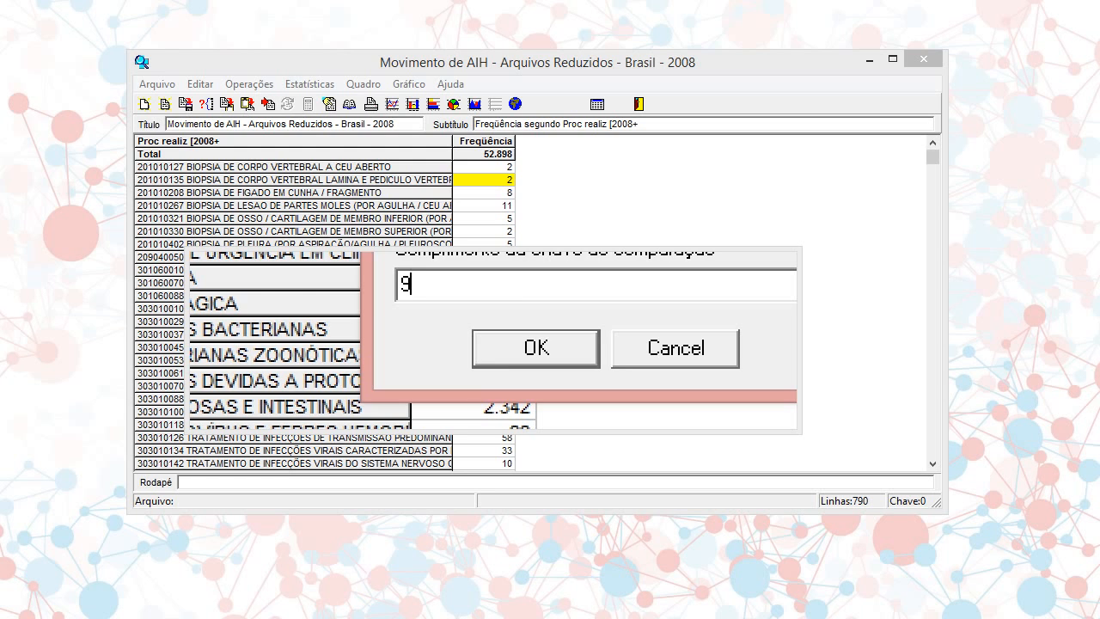
left_click(515, 344)
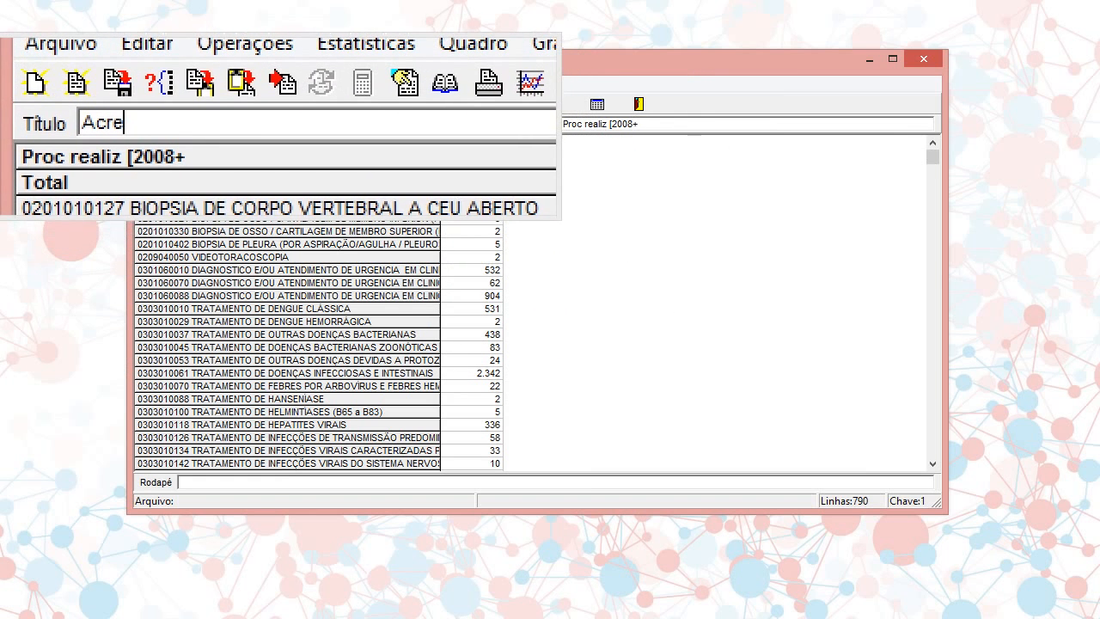
Replace the table's title with "Procedimentos Realizados"
key("Return")
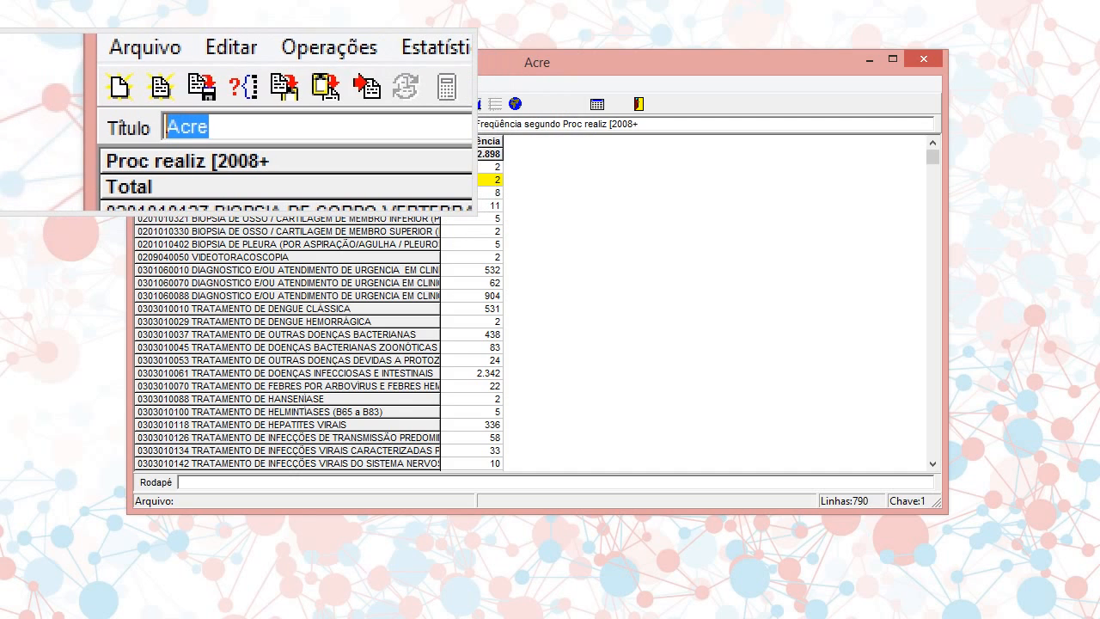
type("Munic")
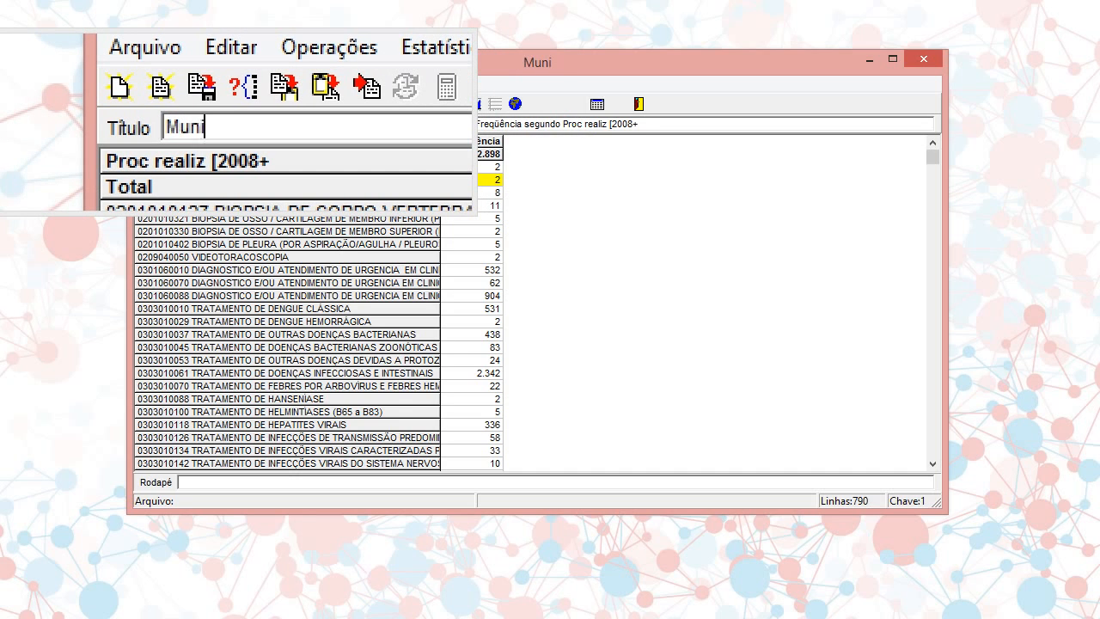
key("BackSpace")
key("BackSpace")
key("BackSpace")
key("BackSpace")
key("BackSpace")
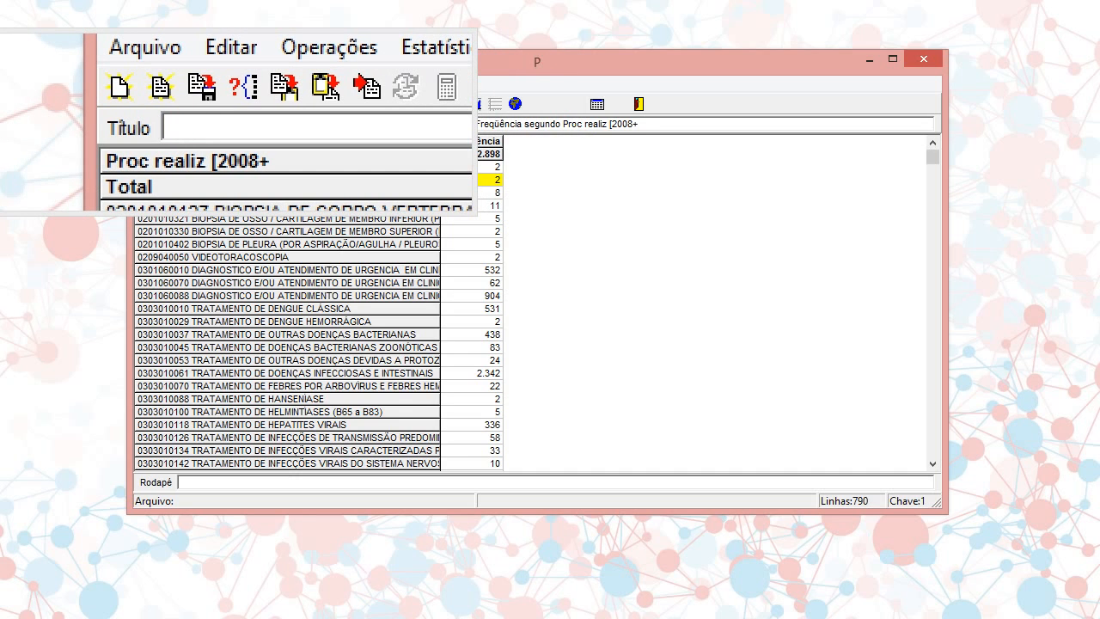
type("Procedimentos")
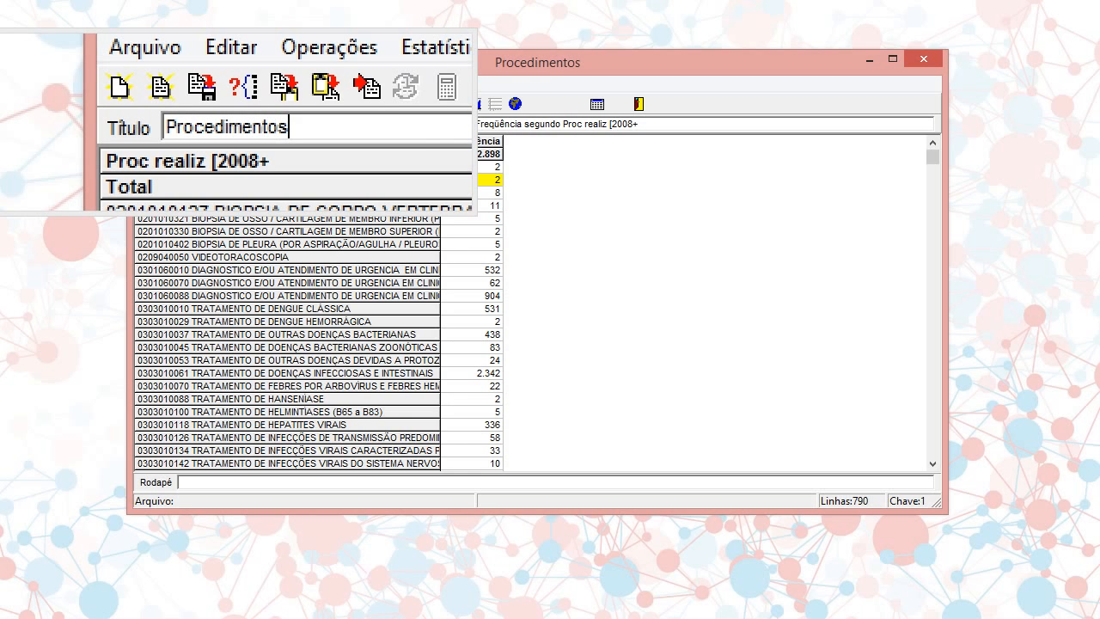
type(" Realizados")
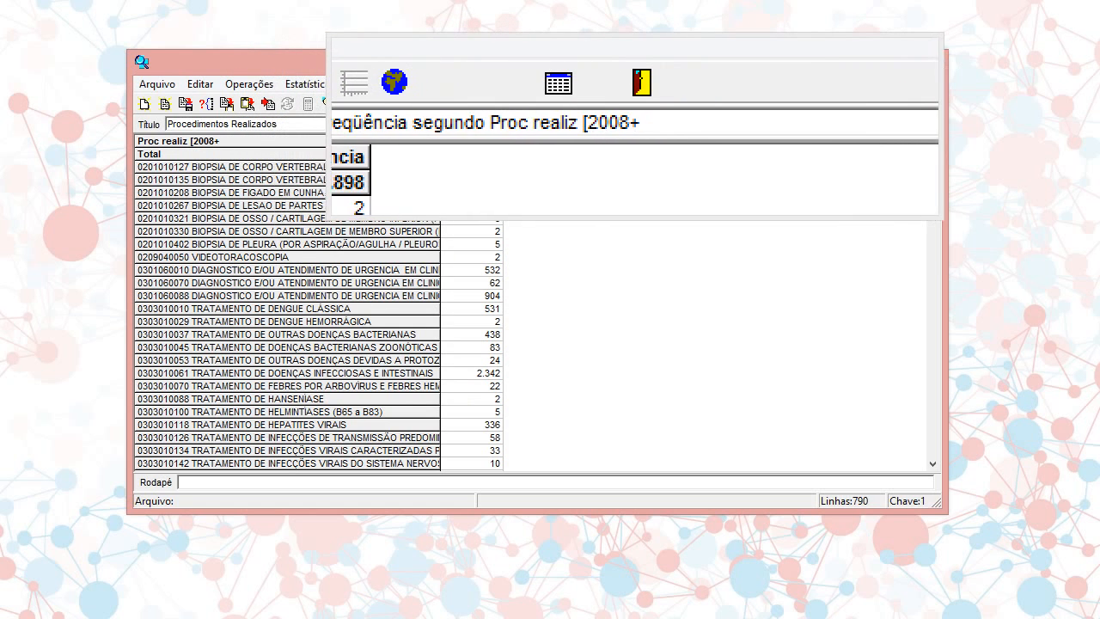
Replace the table's subtitle with "Frequência dos procedimentos", and change its first word to "Quantidade"
left_click_drag(655, 124, 477, 126)
type("Frequ")
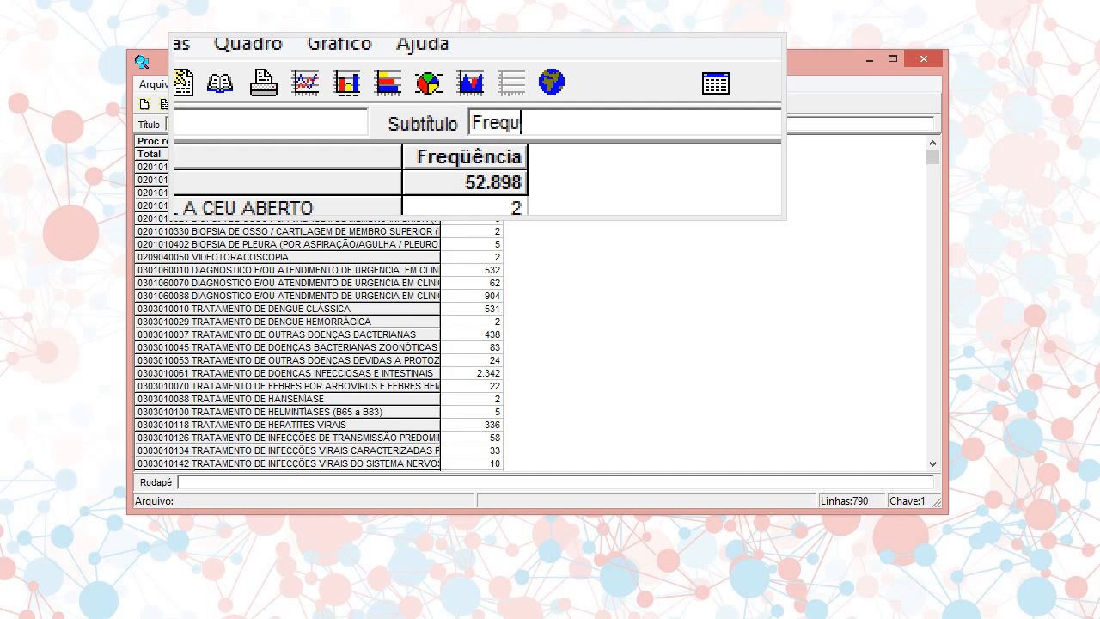
type("ência dos proc")
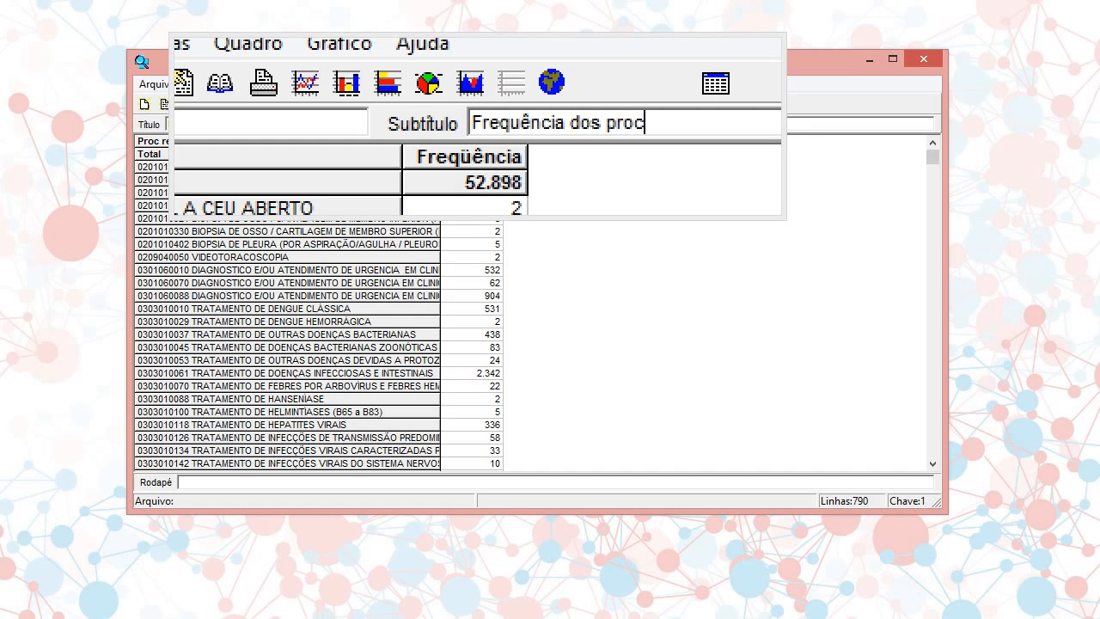
type("edimentos")
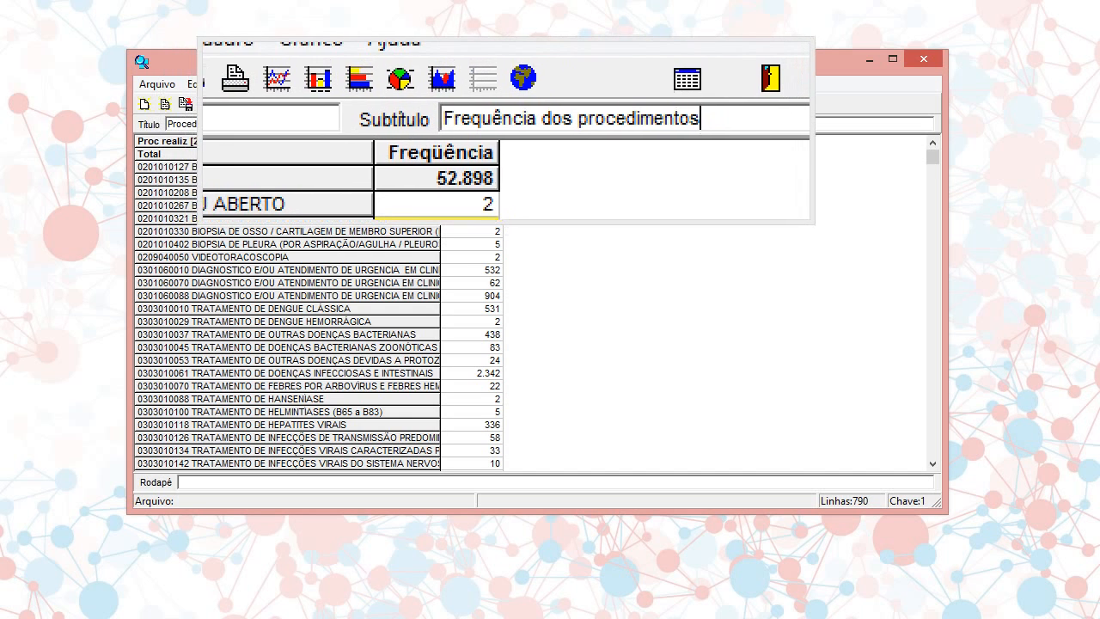
left_click_drag(521, 128, 473, 127)
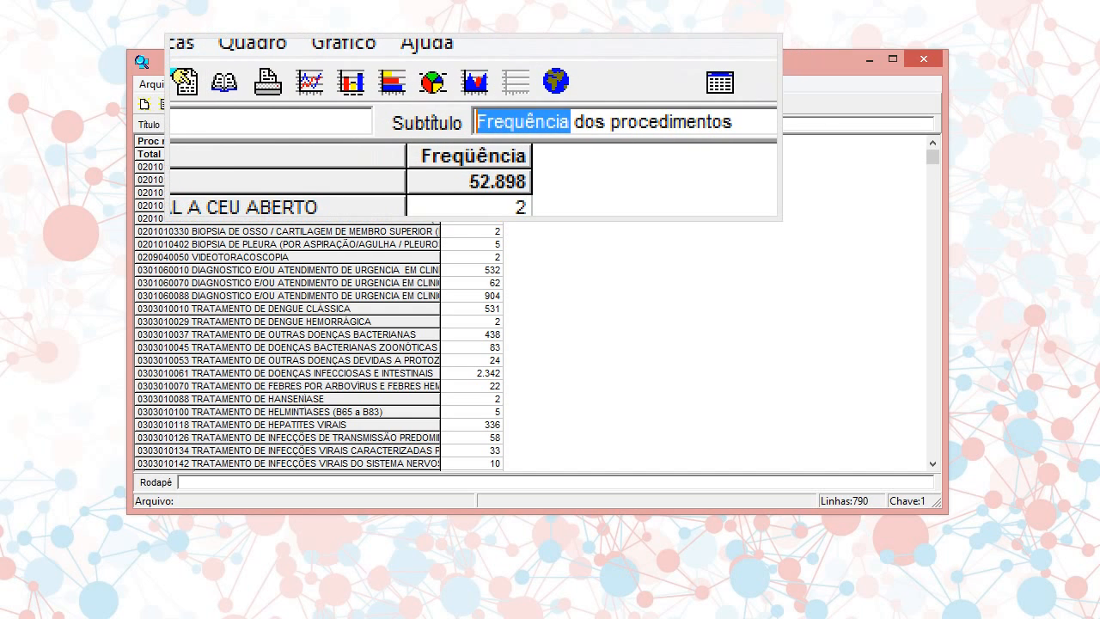
type("Quantidade")
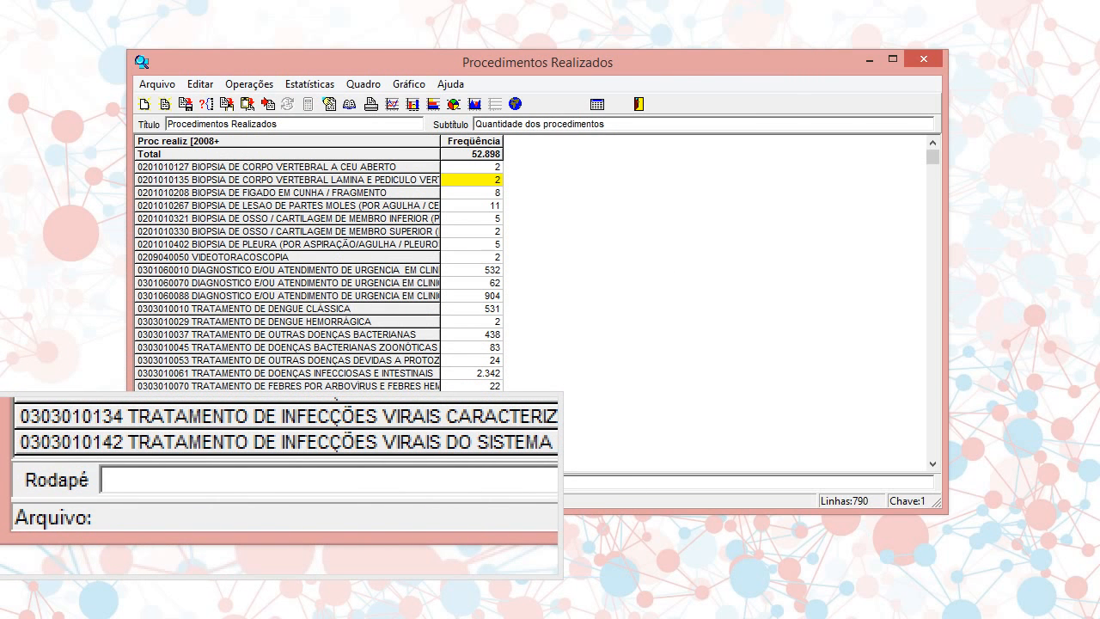
Enter "Consulta realizada em 2015" as the table's footer
type("Consulta re")
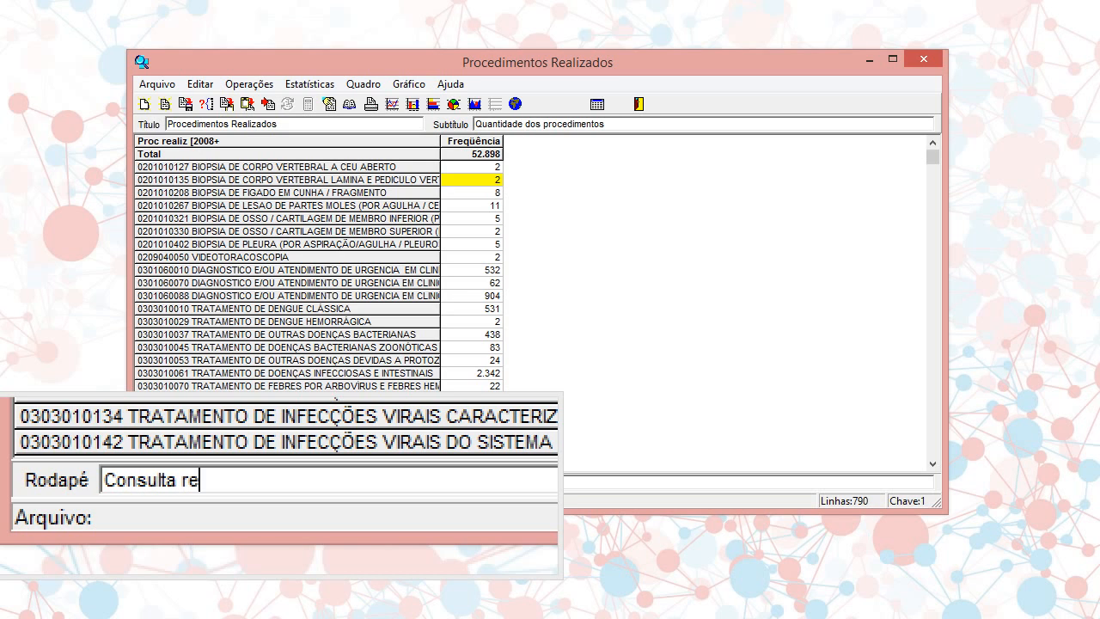
type("alizada em 2015")
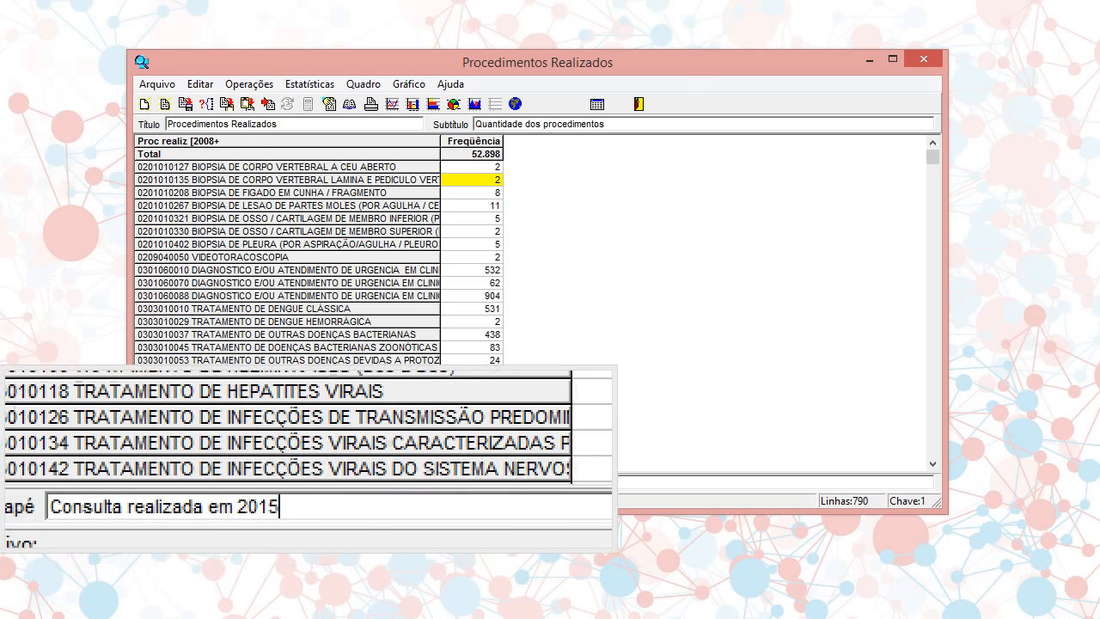
Change the last word of the table's Cabeçalho1 text so that it reads "Procedimentos Hospitalares"
left_click(371, 86)
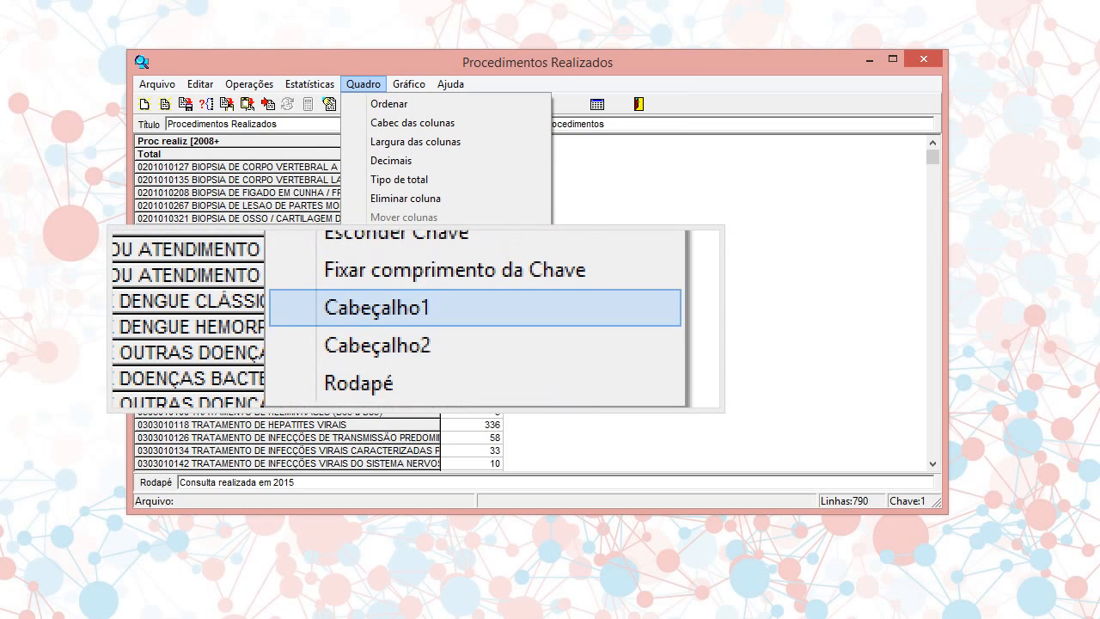
left_click(421, 294)
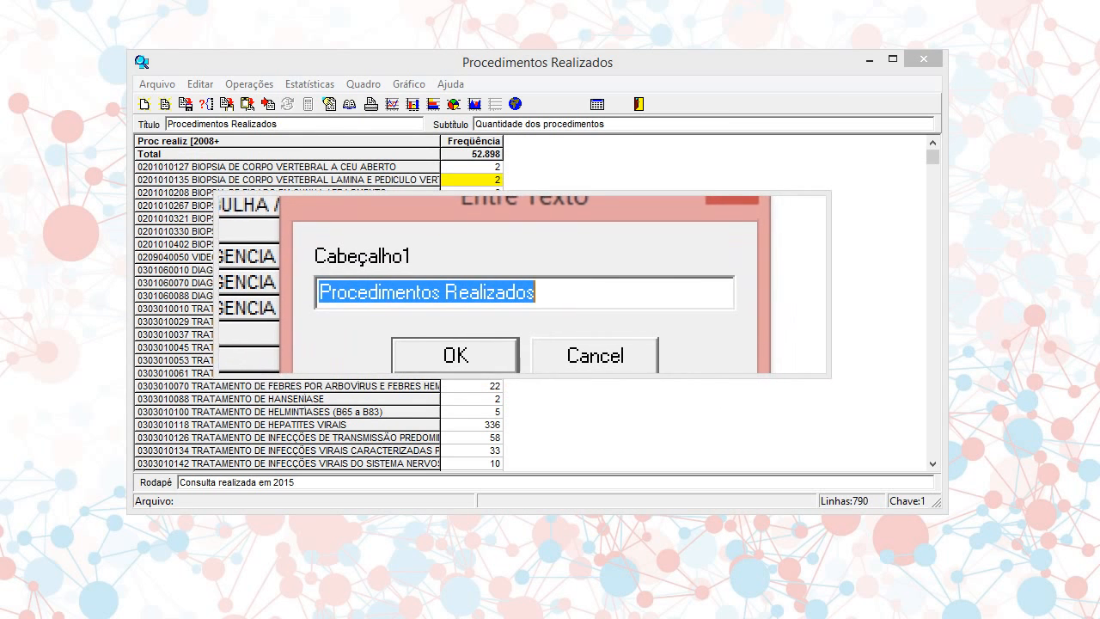
left_click_drag(491, 287, 568, 290)
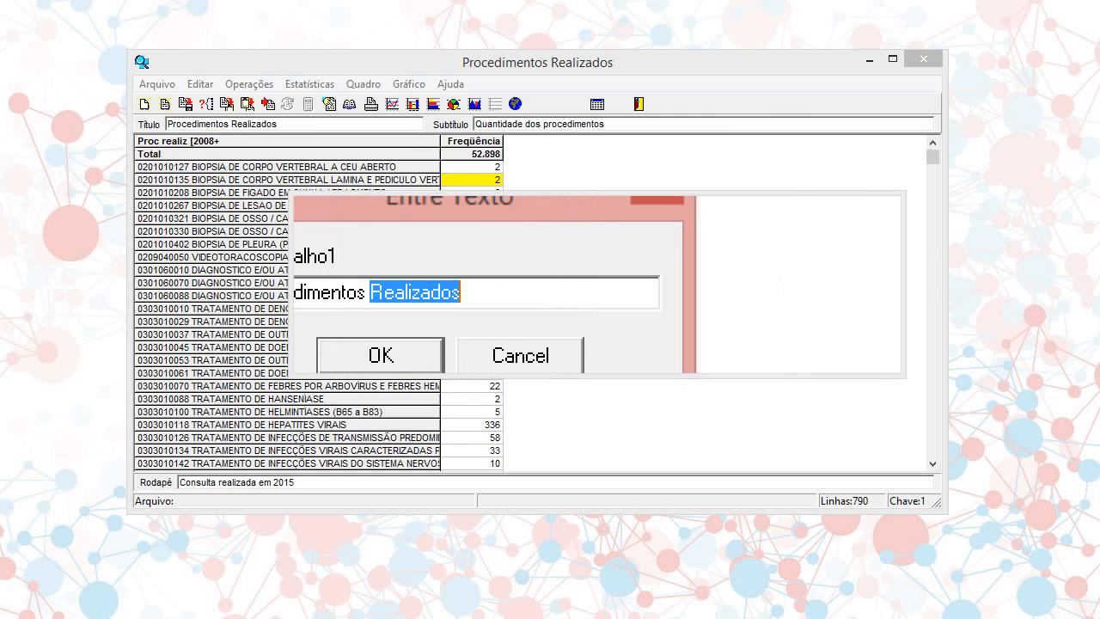
type("Hospitalares")
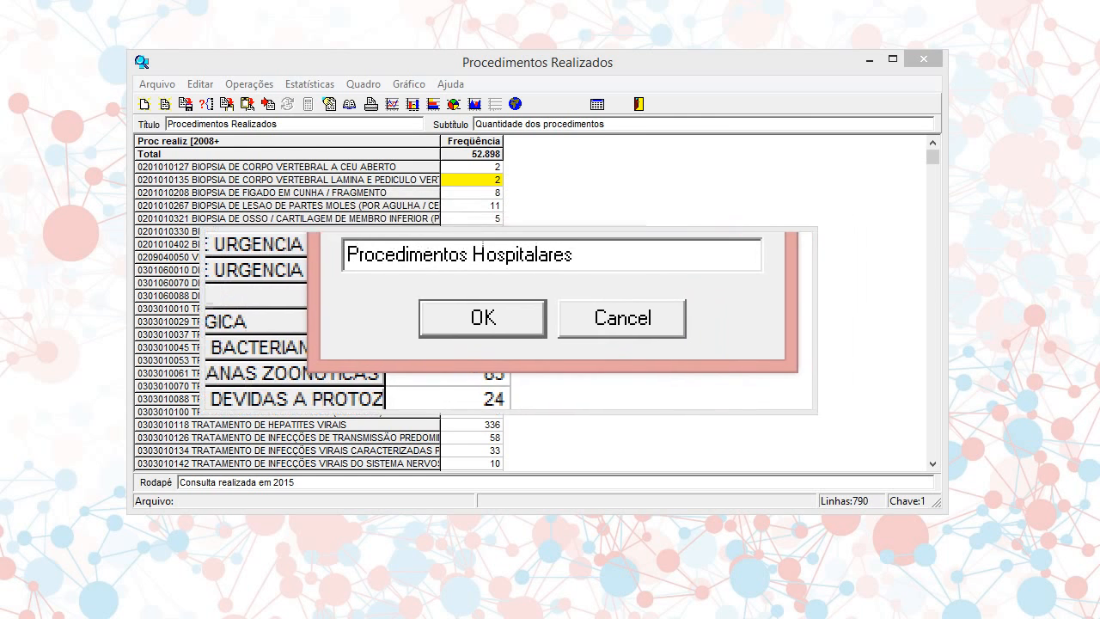
key("Return")
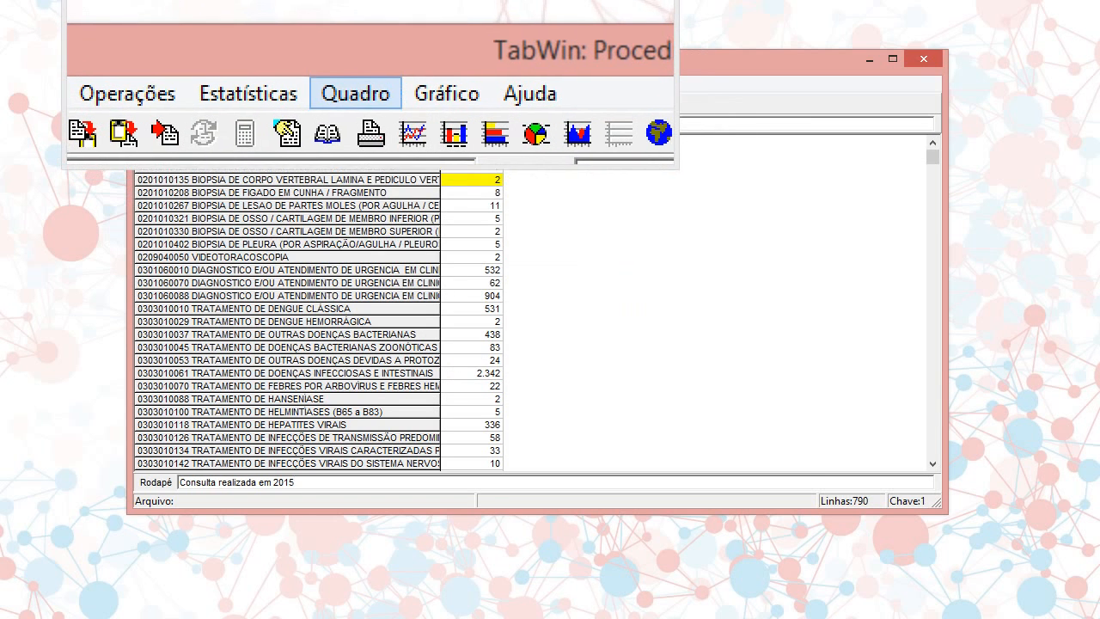
Sort the table by the Proc realiz column in descending order
left_click(374, 79)
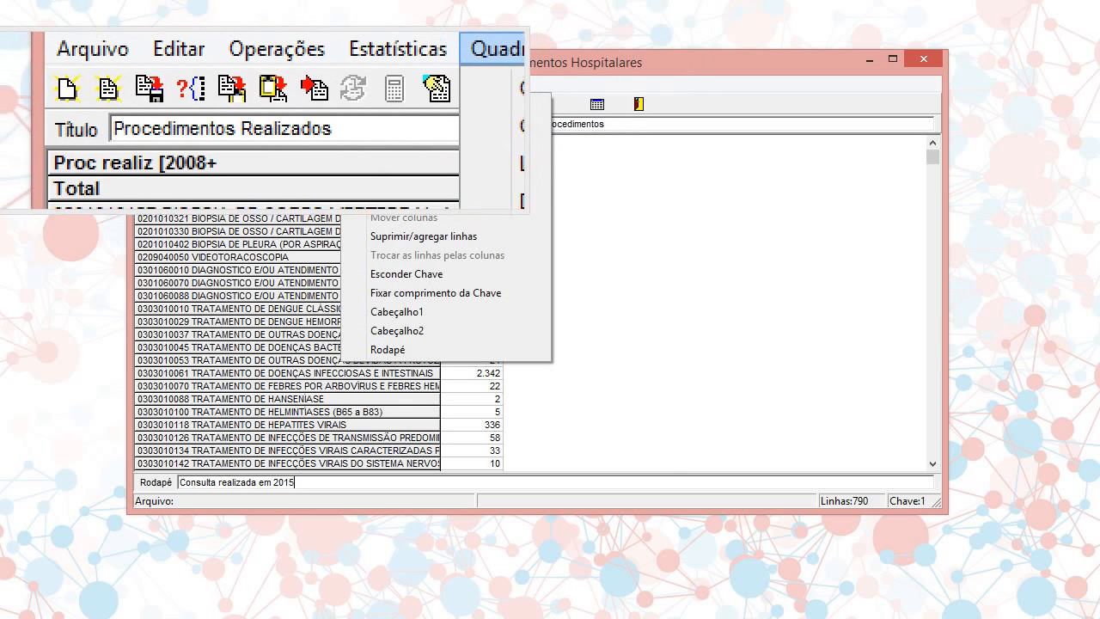
left_click(252, 138)
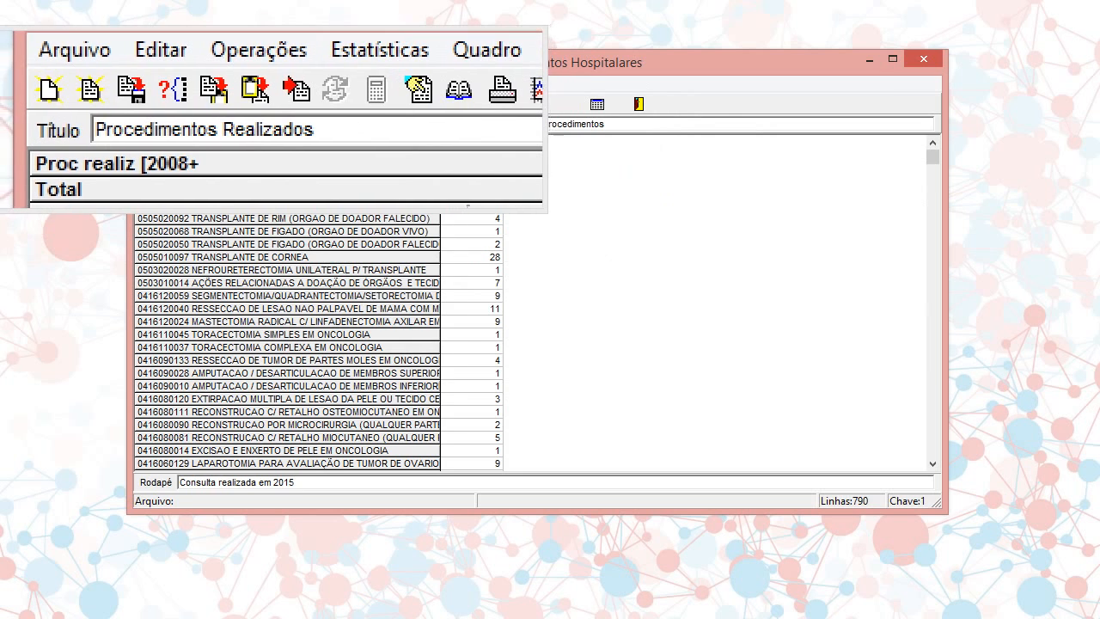
Compare the table's title and subtitle with the header texts in the print settings, and close the settings without printing
left_click_drag(236, 123, 288, 125)
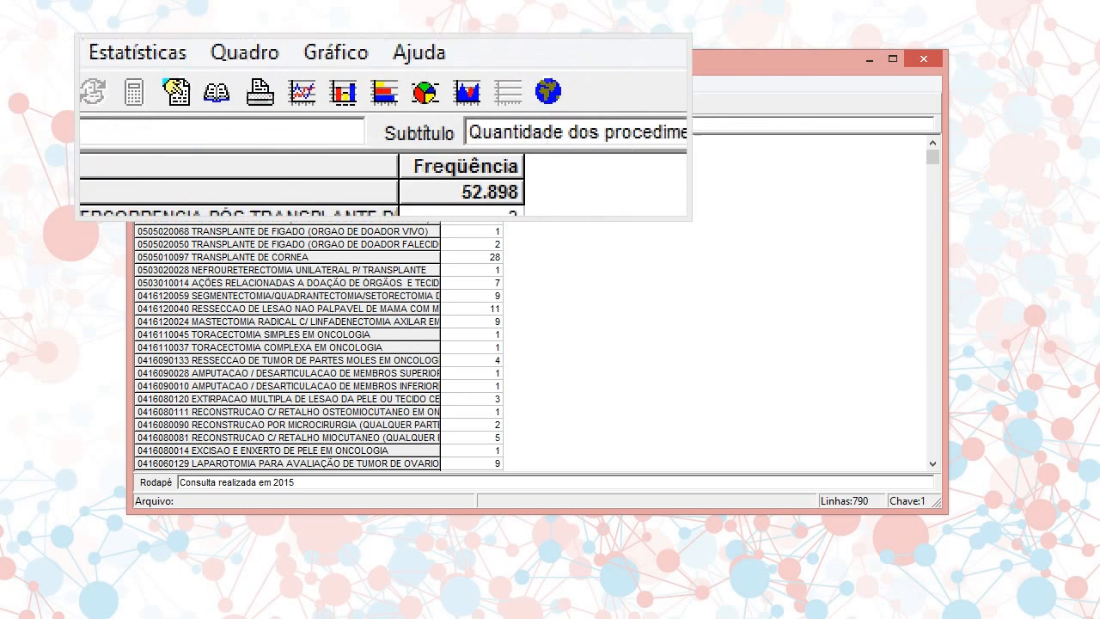
left_click_drag(522, 123, 659, 125)
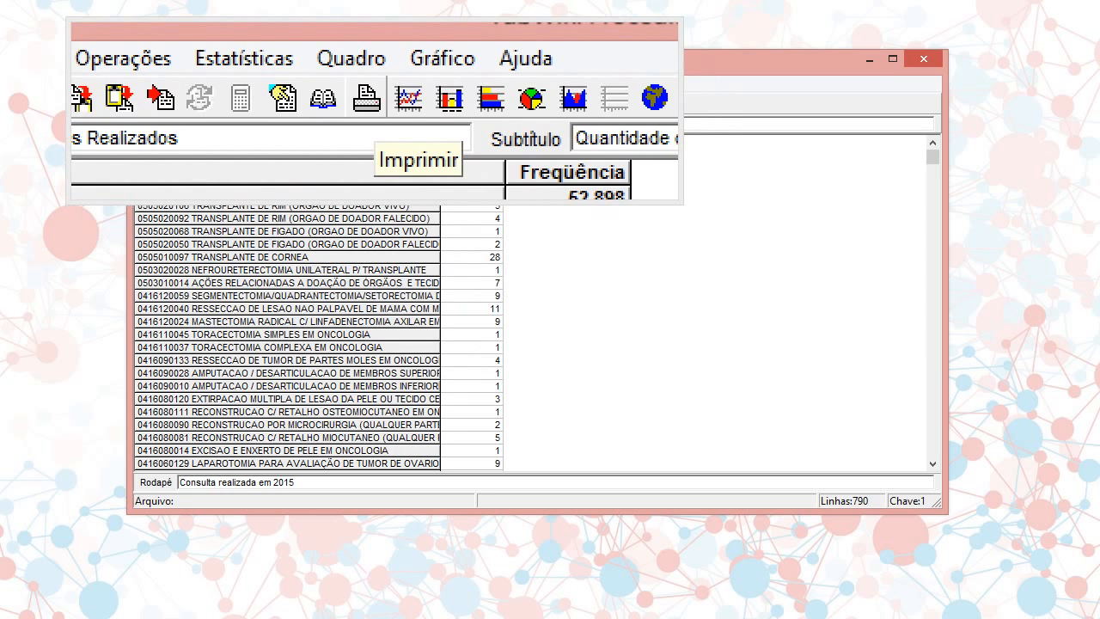
left_click(371, 104)
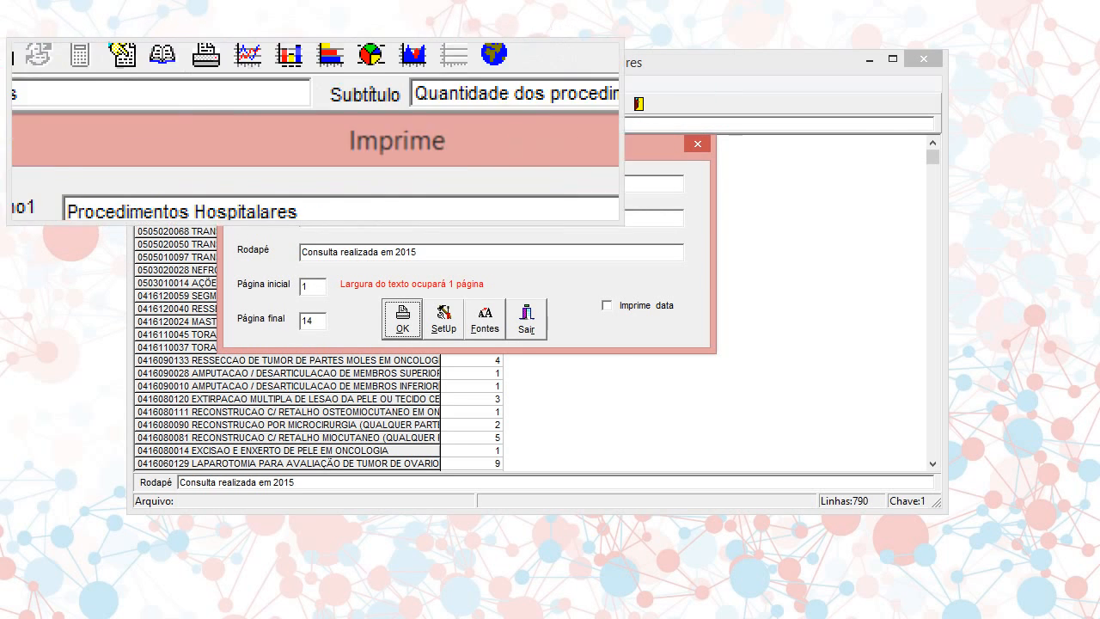
left_click(689, 145)
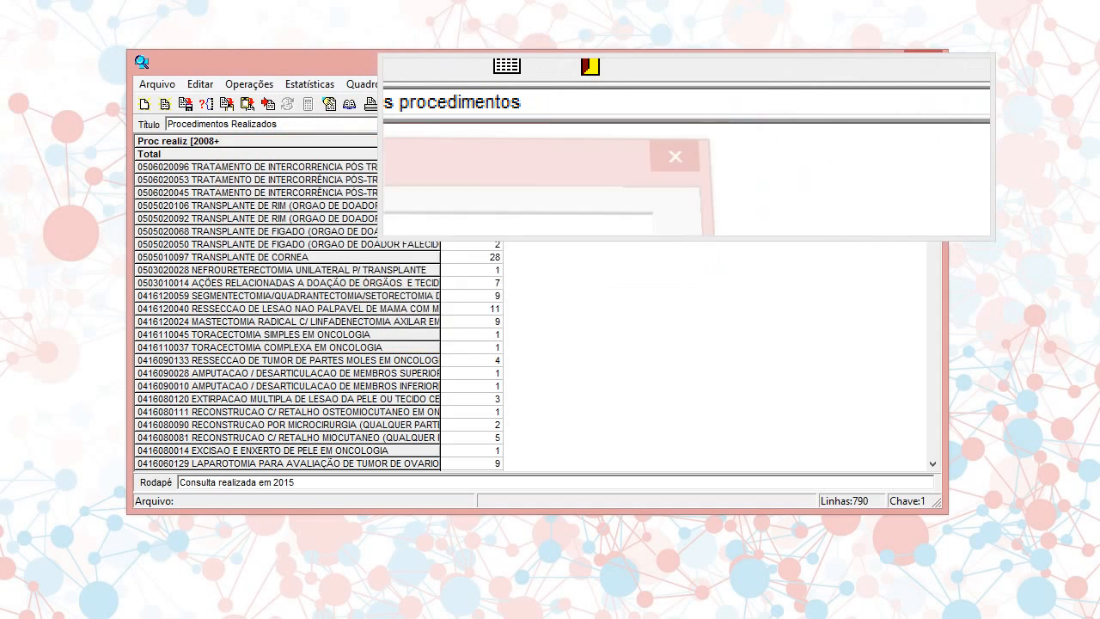